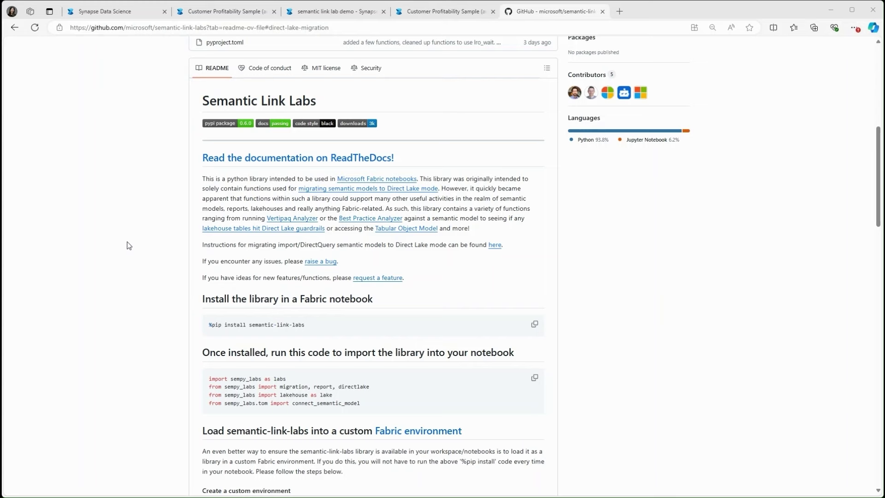
# - Return from the README to the Fabric workspace item list
pyautogui.click(120, 11)
# - View and close the Customer Profitability Sample (auto) report's item lineage, then go to the semantic link lab demo notebook
pyautogui.moveTo(239, 199)
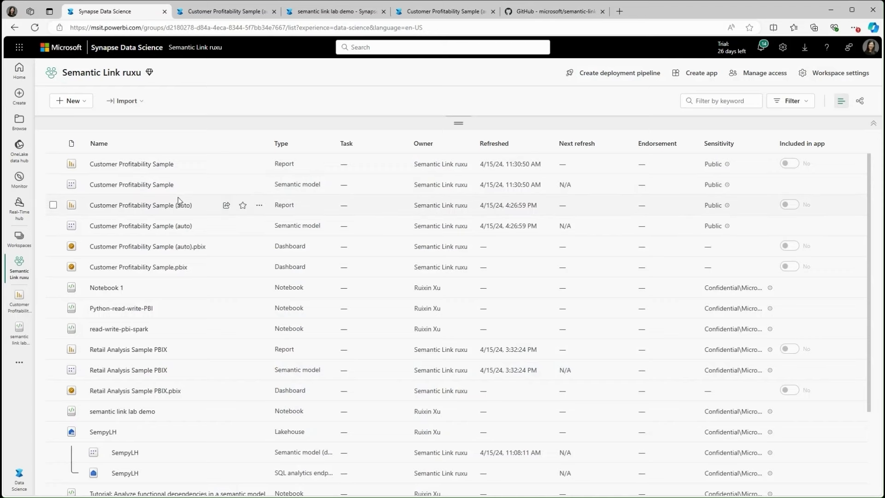
pyautogui.click(261, 206)
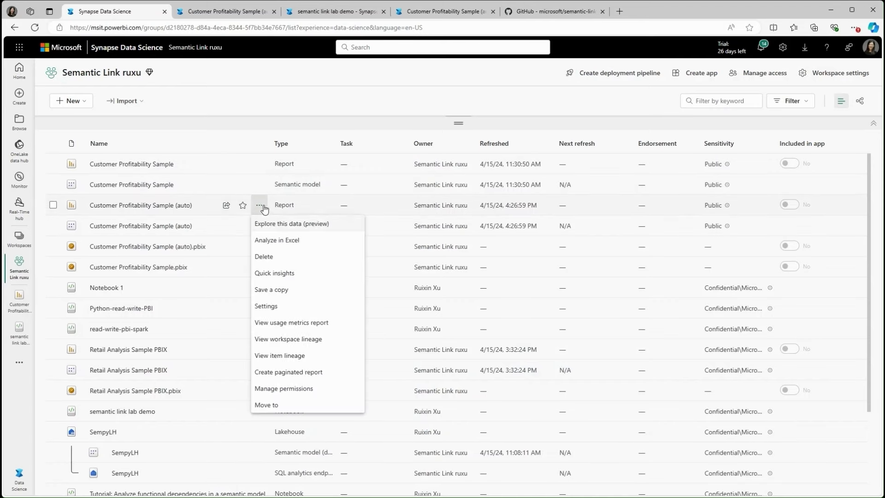
pyautogui.click(280, 356)
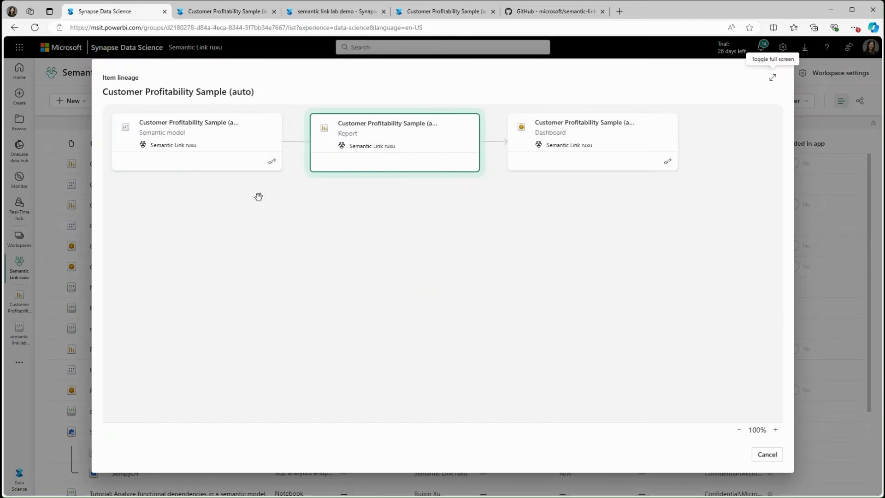
pyautogui.click(769, 456)
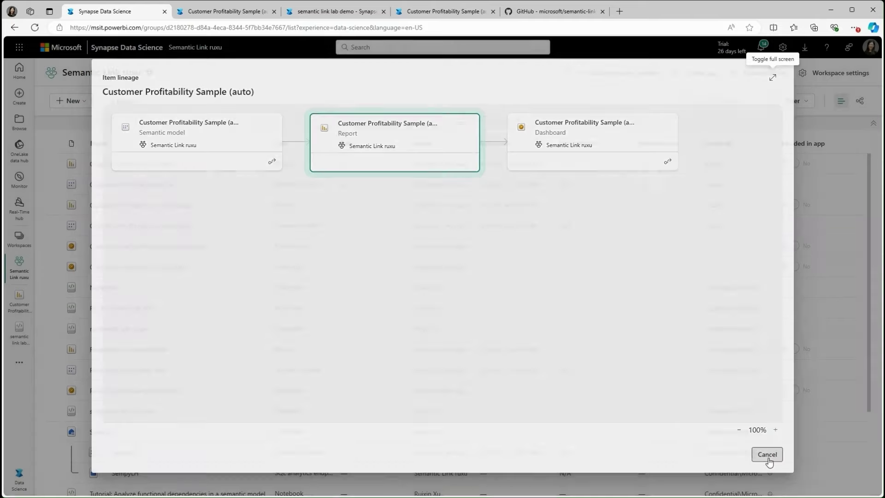
pyautogui.click(321, 15)
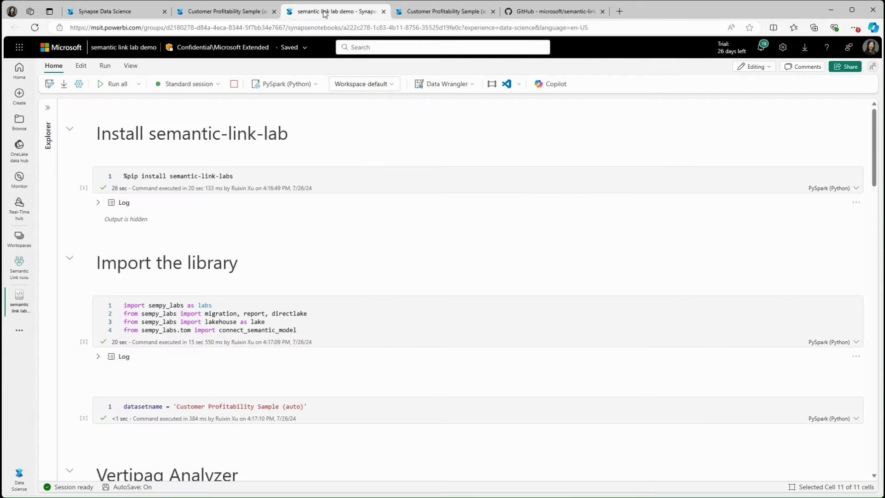
# - Review the notebook's executed install, import and datasetname cells
pyautogui.click(259, 172)
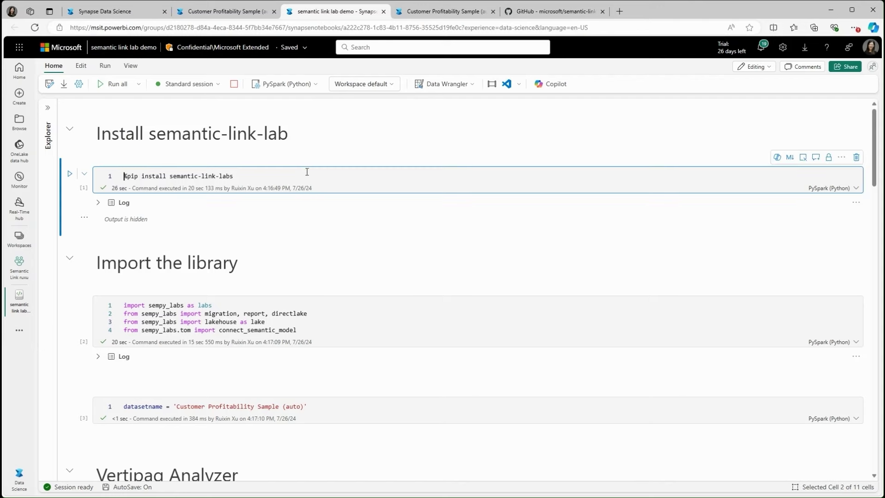
pyautogui.click(367, 315)
pyautogui.scroll(-1, 382, 335)
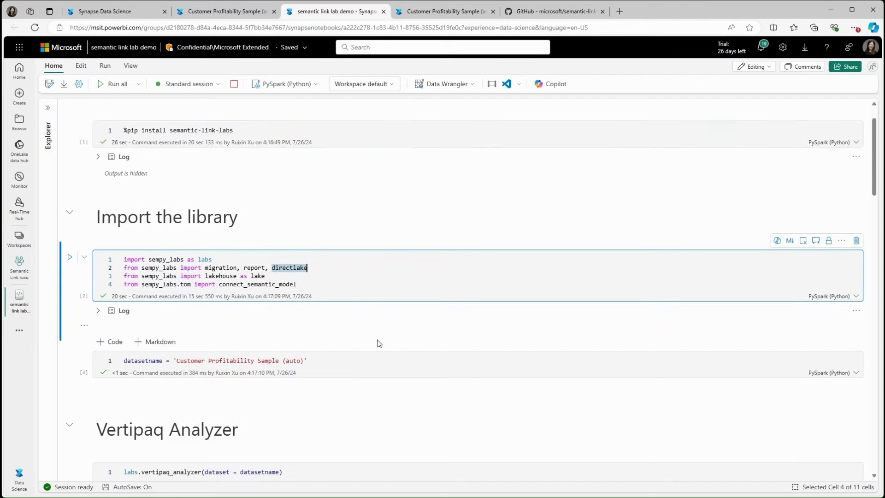
pyautogui.click(364, 360)
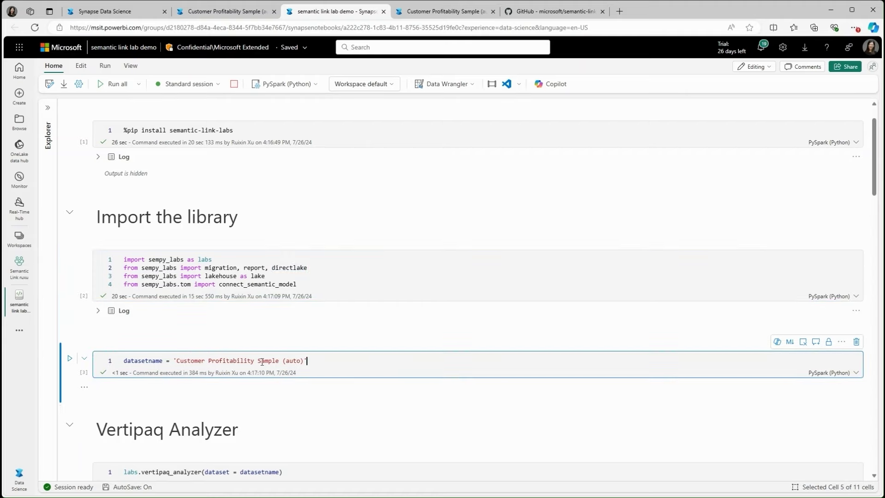
pyautogui.scroll(-1, 396, 354)
pyautogui.scroll(-2, 378, 341)
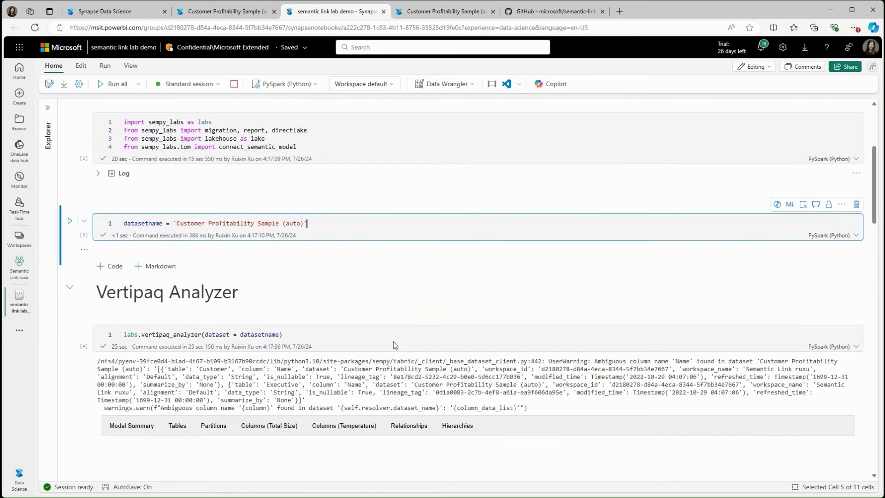
pyautogui.scroll(-1, 361, 326)
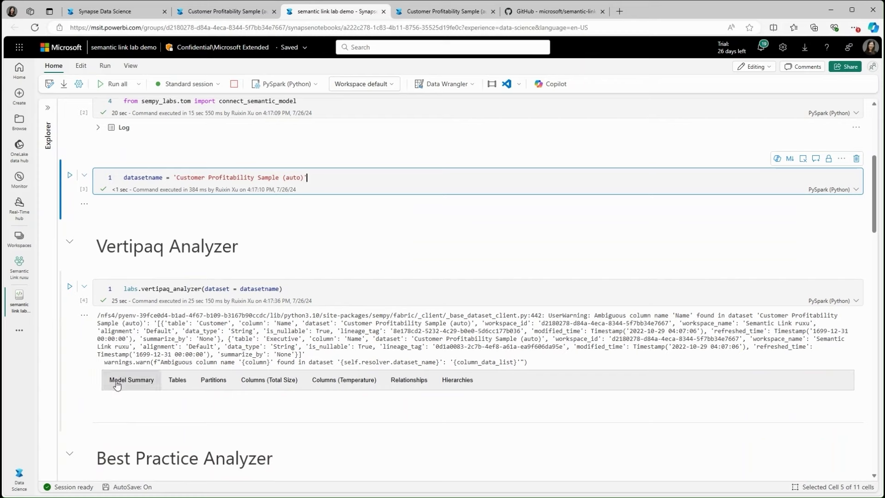
# - Browse the Vertipaq Analyzer Model Summary, Tables, Partitions and Columns results
pyautogui.click(139, 286)
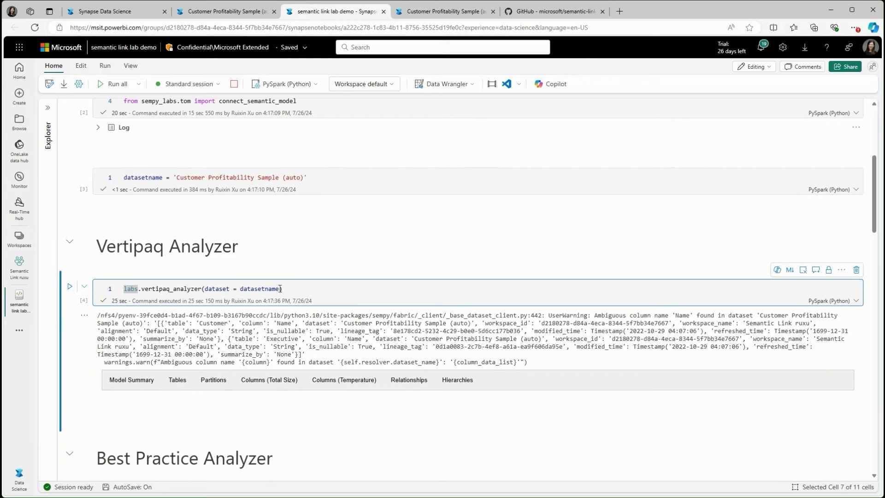
pyautogui.click(132, 380)
pyautogui.scroll(-2, 129, 385)
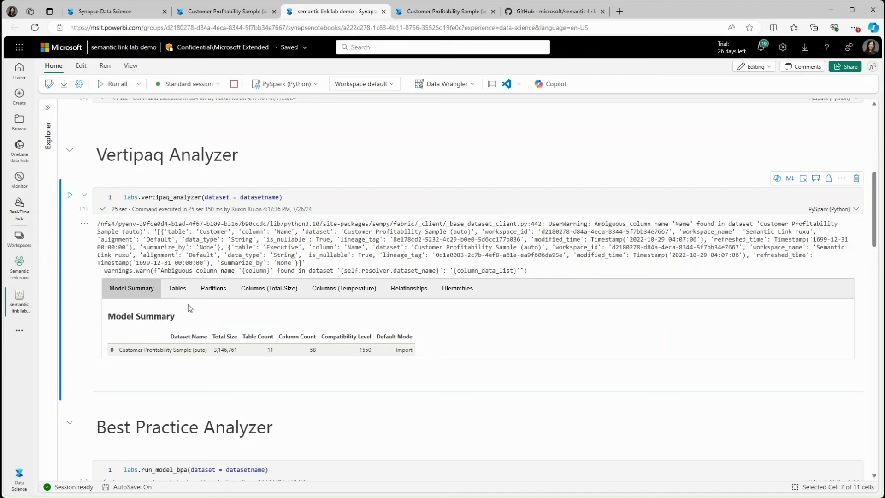
pyautogui.click(176, 290)
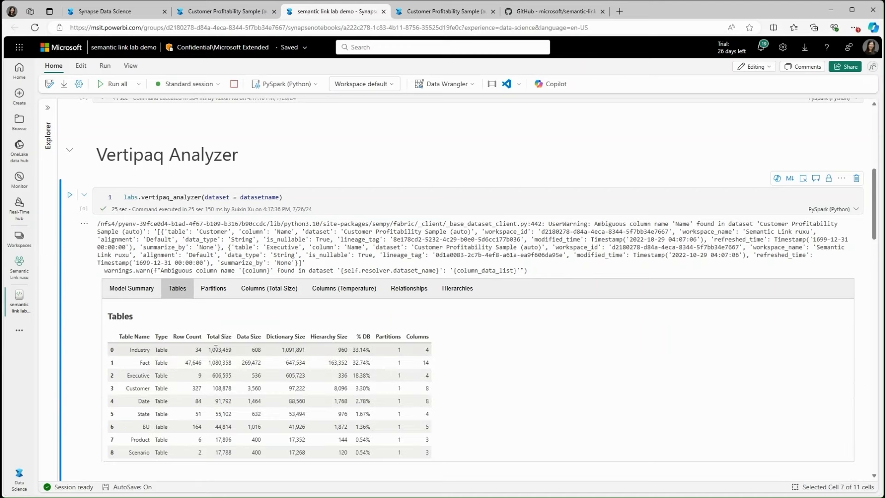
pyautogui.click(211, 292)
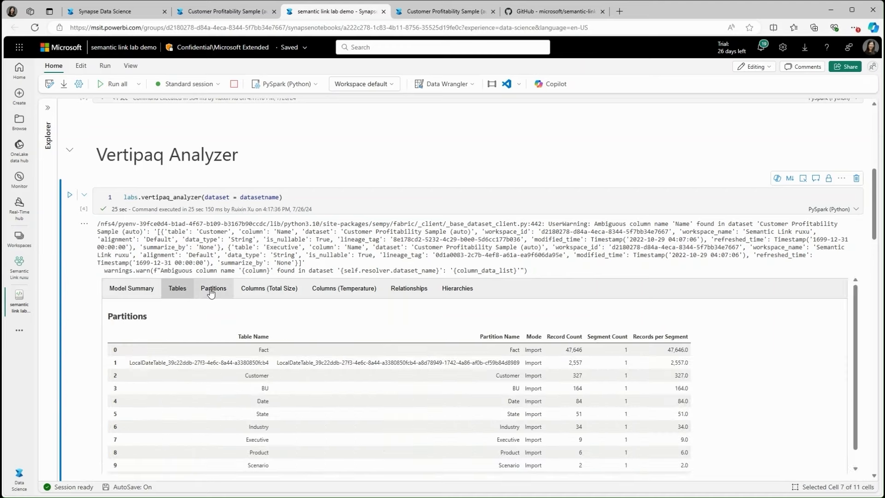
pyautogui.click(277, 293)
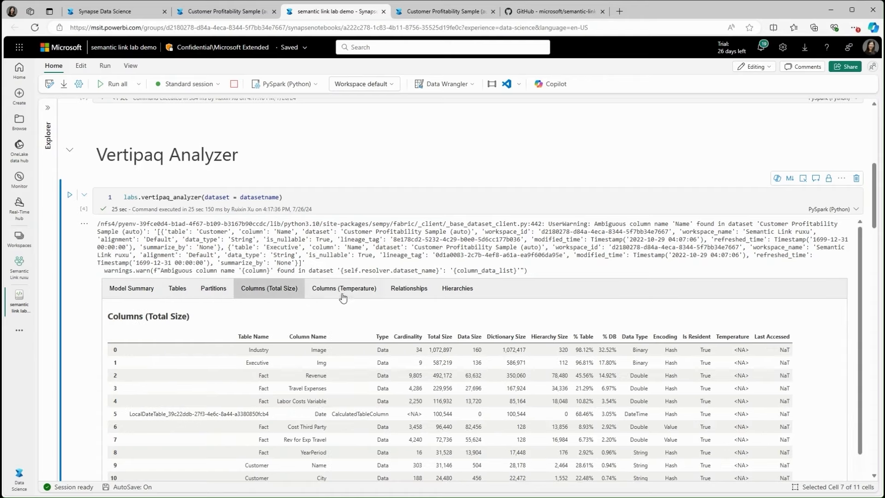
pyautogui.click(346, 291)
# - Rerun the Best Practice Analyzer cell (labs.run_model_bpa) on the model
pyautogui.scroll(-1, 101, 303)
pyautogui.scroll(-1, 69, 332)
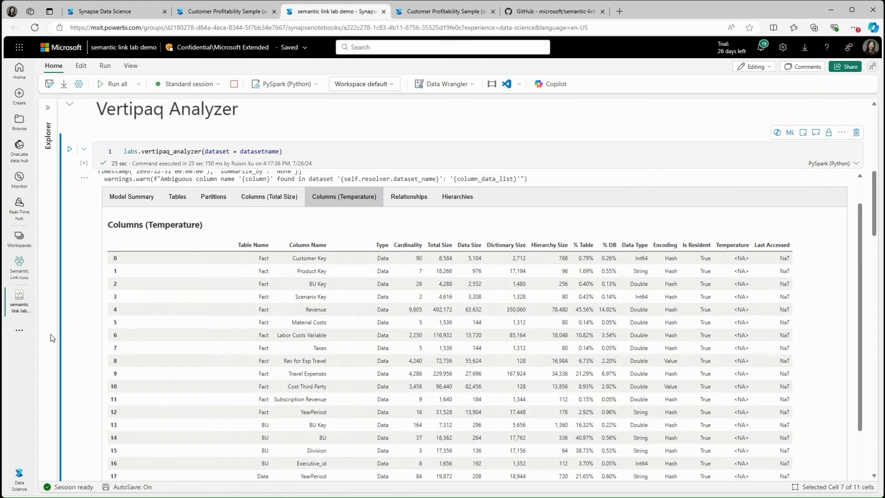
pyautogui.scroll(-9, 265, 354)
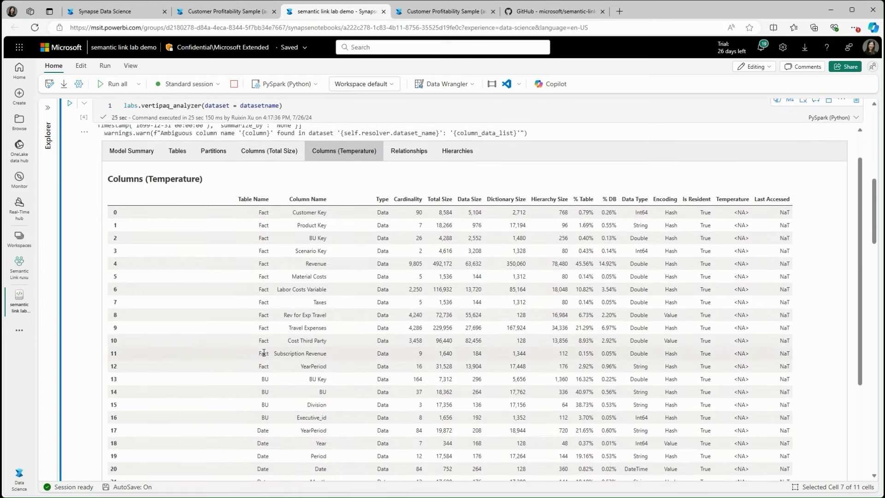
pyautogui.scroll(-8, 265, 353)
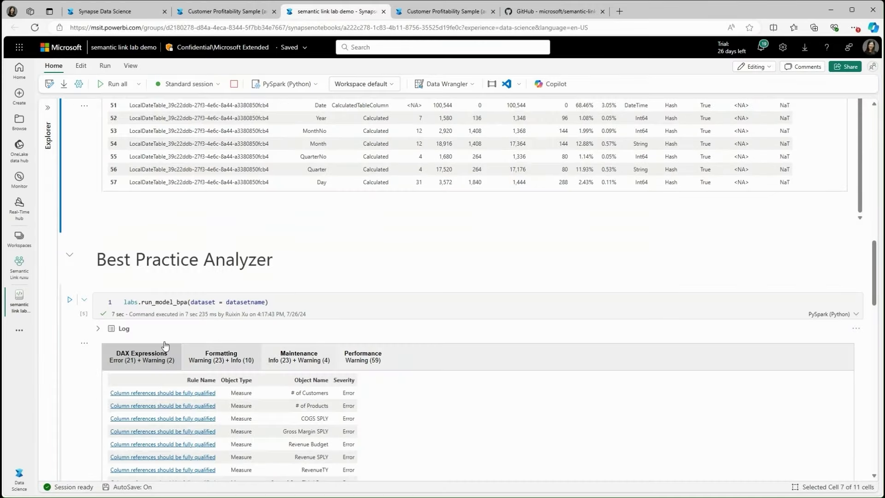
pyautogui.click(70, 302)
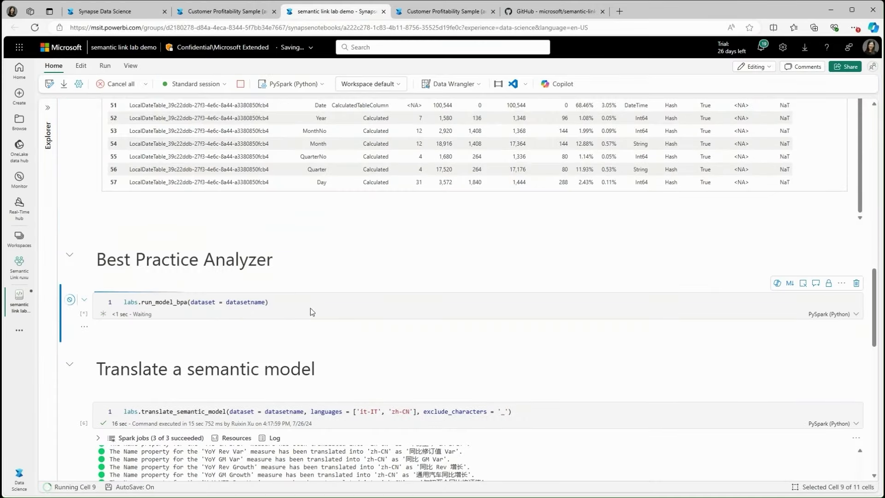
# - Review the Best Practice Analyzer Formatting, Maintenance and Performance findings
pyautogui.scroll(-3, 342, 304)
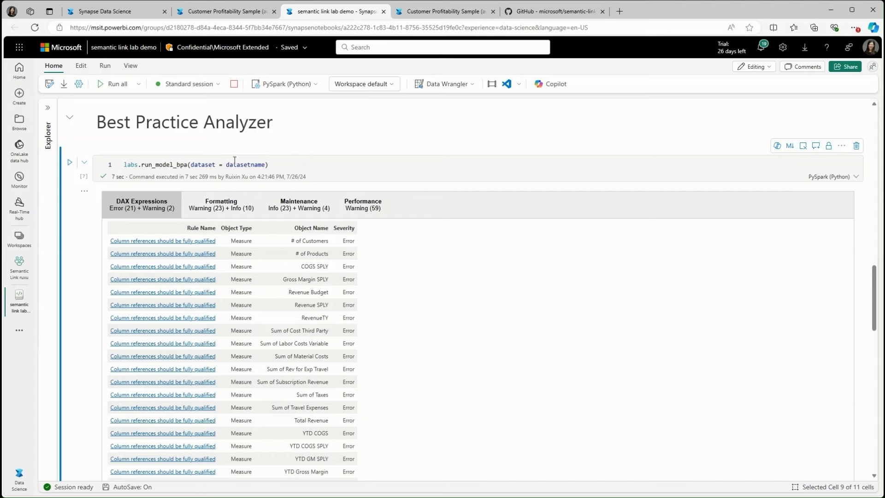
pyautogui.click(166, 166)
pyautogui.click(294, 165)
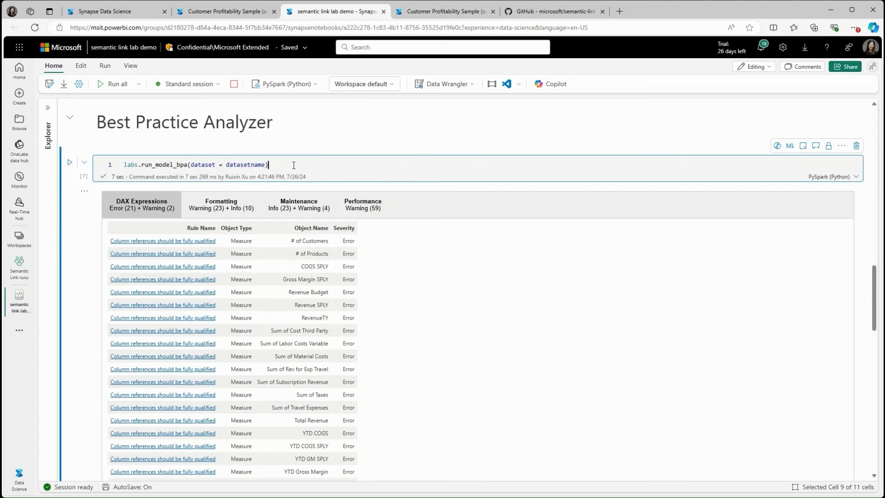
pyautogui.click(217, 208)
pyautogui.click(295, 206)
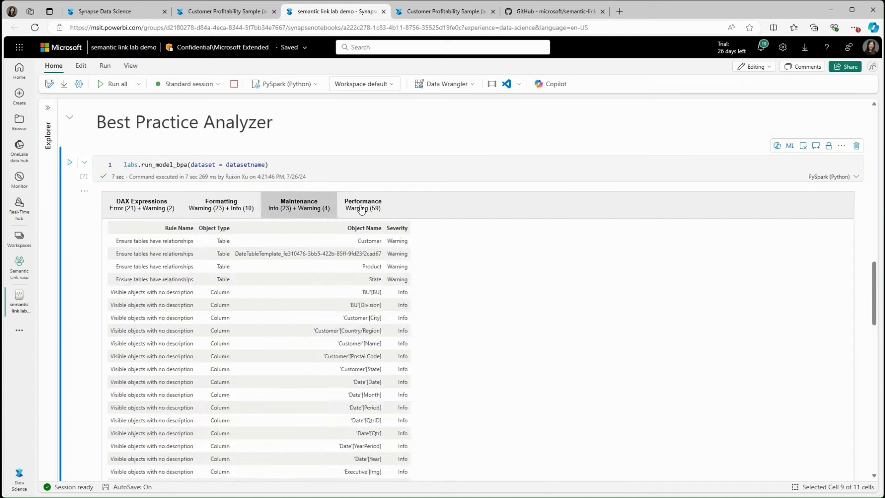
pyautogui.click(366, 210)
# - Return to the 21 DAX Expressions errors and scroll through their rules
pyautogui.click(139, 214)
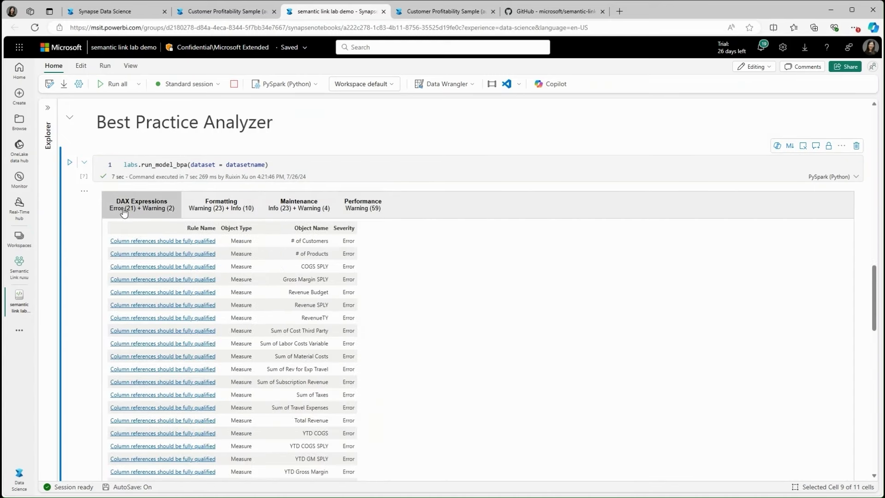
pyautogui.moveTo(164, 248)
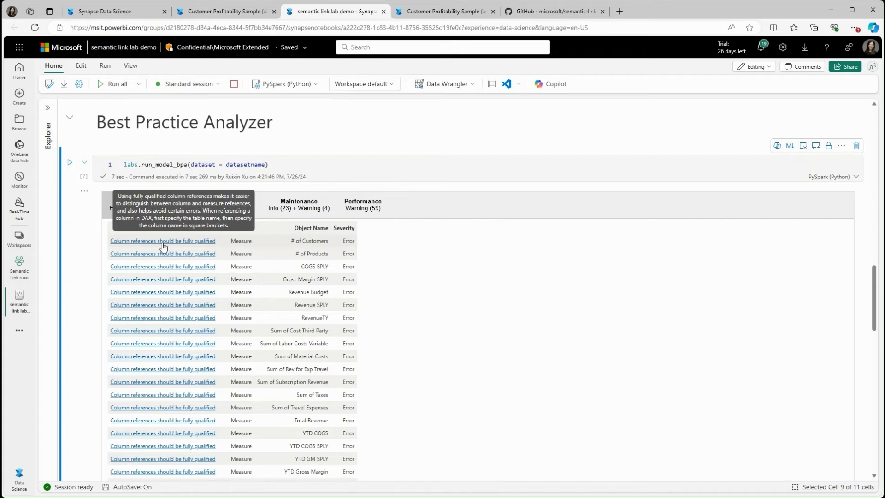
pyautogui.scroll(-3, 84, 291)
pyautogui.moveTo(170, 372)
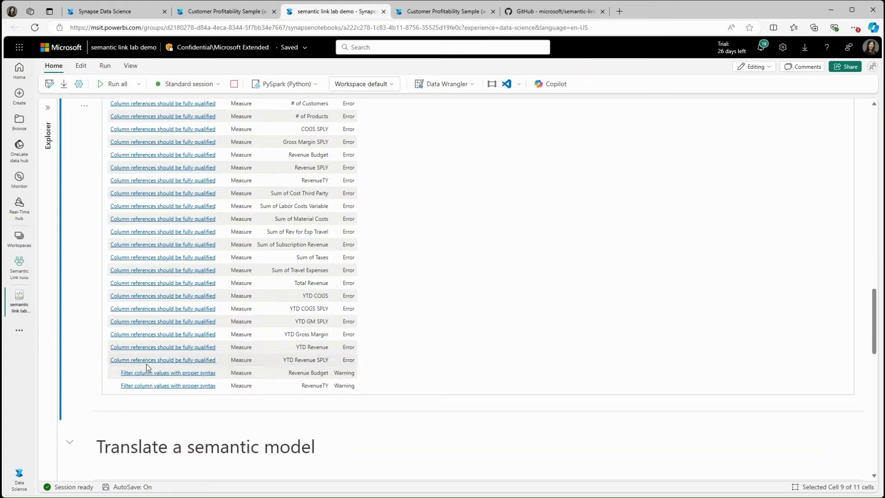
pyautogui.scroll(-3, 97, 303)
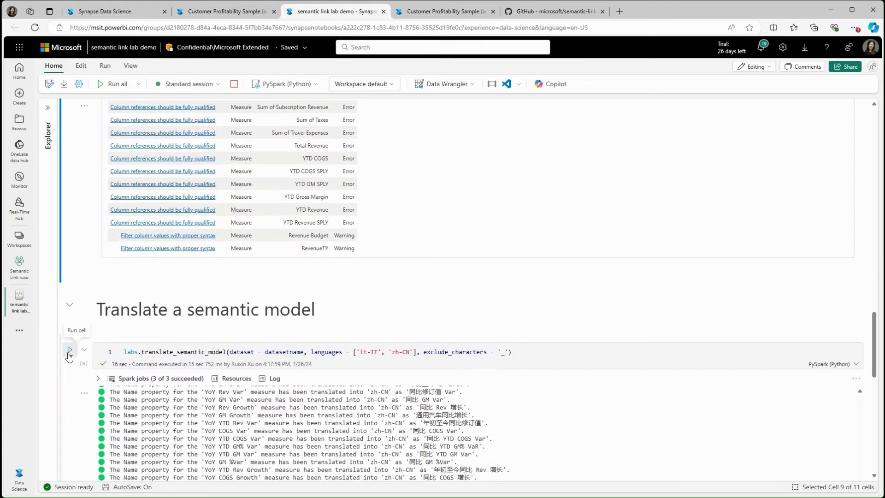
# - Run the it-IT and zh-CN model translation, review its output, and view the translated report
pyautogui.click(69, 354)
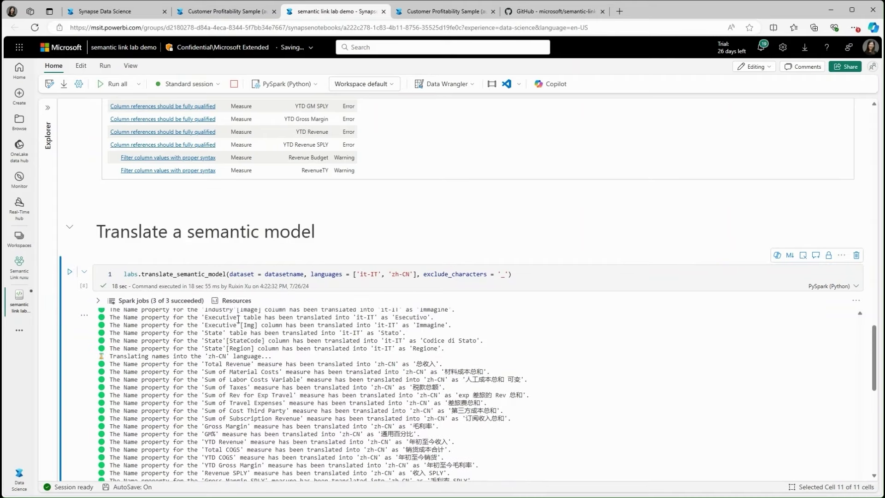
pyautogui.scroll(-10, 237, 375)
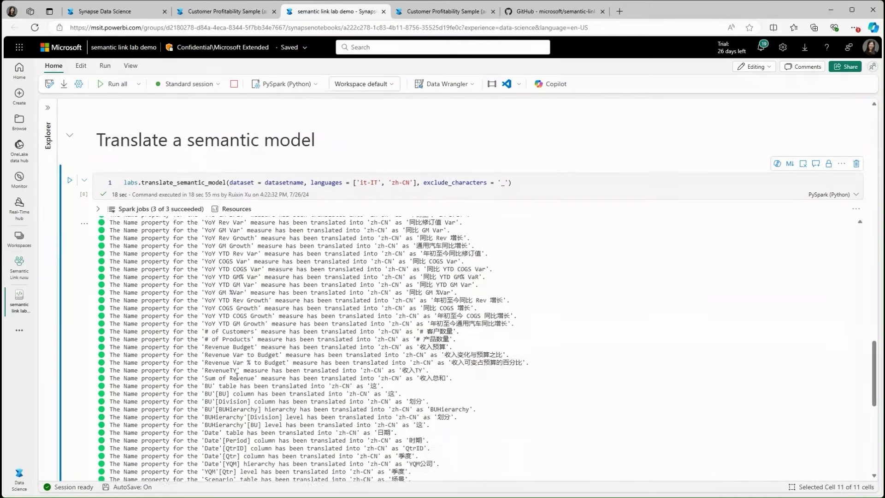
pyautogui.scroll(-3, 237, 375)
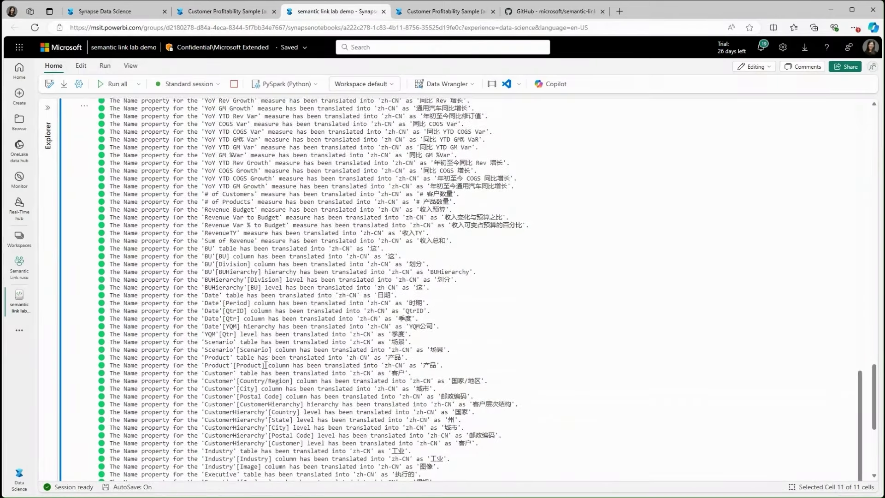
pyautogui.scroll(-3, 266, 413)
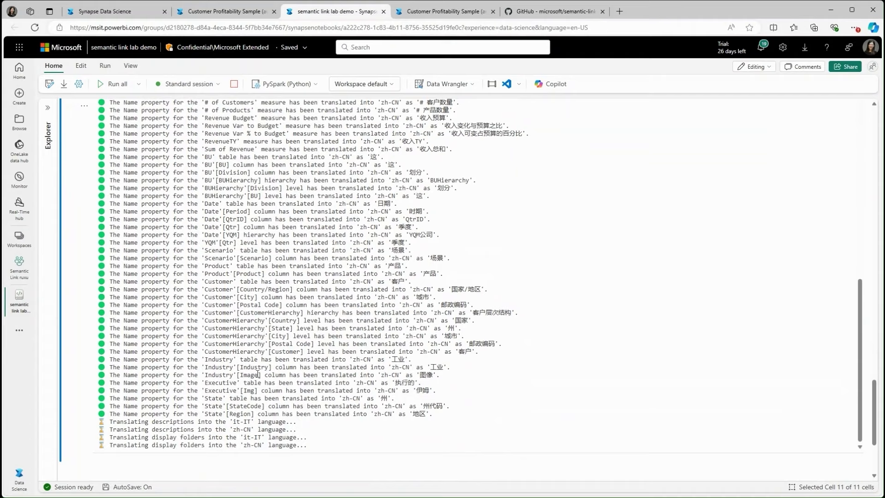
pyautogui.click(434, 13)
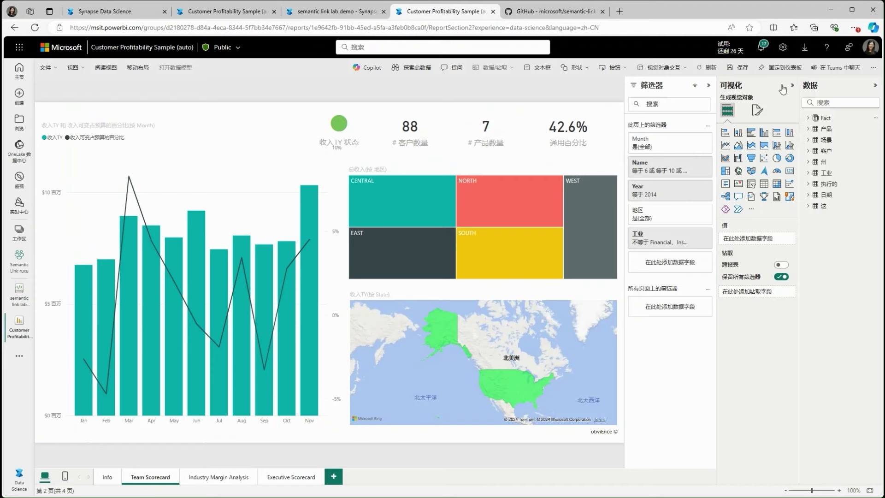
# - Expand the Fact table's measures in the report, then return to the semantic-link-labs README
pyautogui.click(808, 118)
pyautogui.scroll(-3, 844, 394)
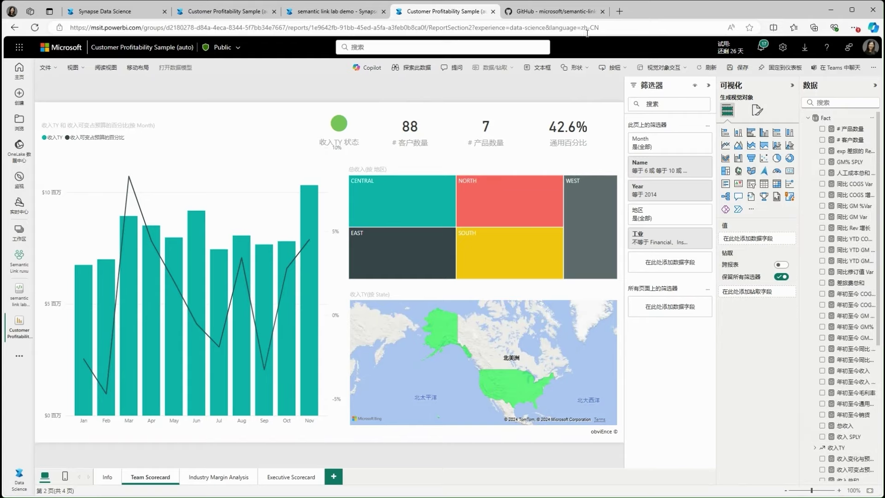
pyautogui.click(548, 12)
# - Open the semantic-link-labs ReadTheDocs site and browse the sempy_labs module list
pyautogui.scroll(-12, 201, 227)
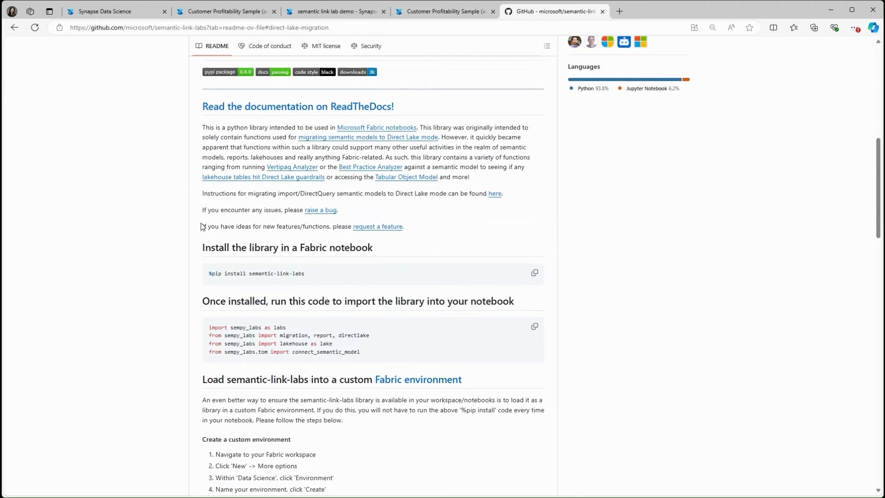
pyautogui.scroll(-2, 202, 227)
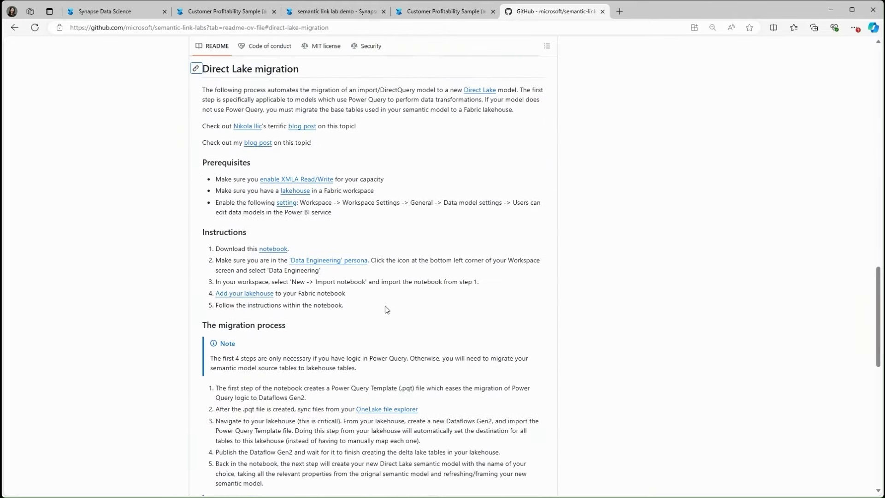
pyautogui.scroll(15, 386, 305)
pyautogui.click(322, 207)
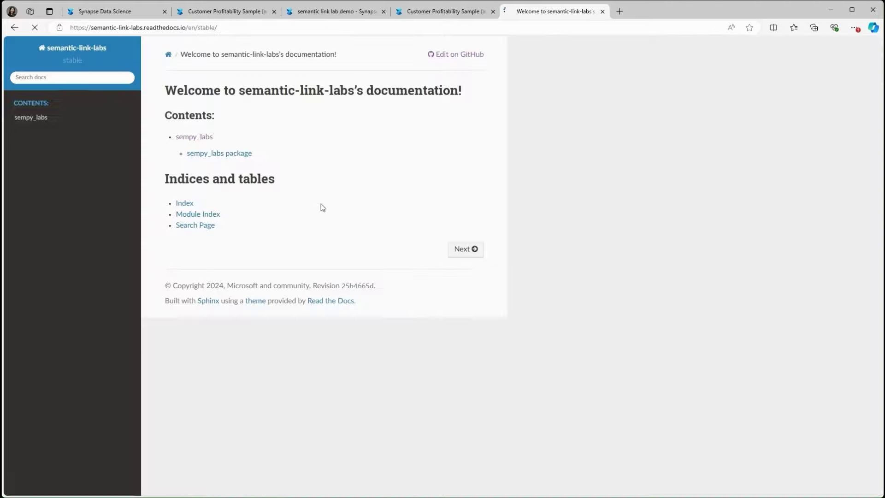
pyautogui.click(37, 118)
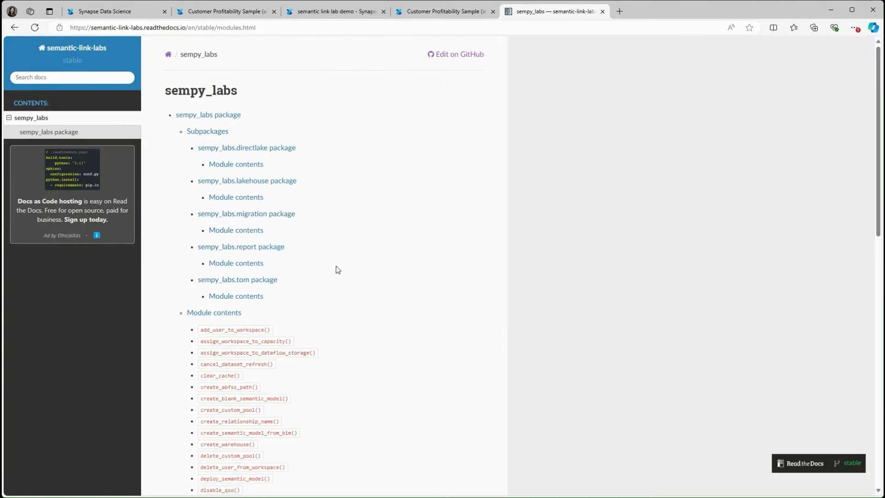
pyautogui.scroll(-18, 336, 269)
pyautogui.scroll(18, 336, 269)
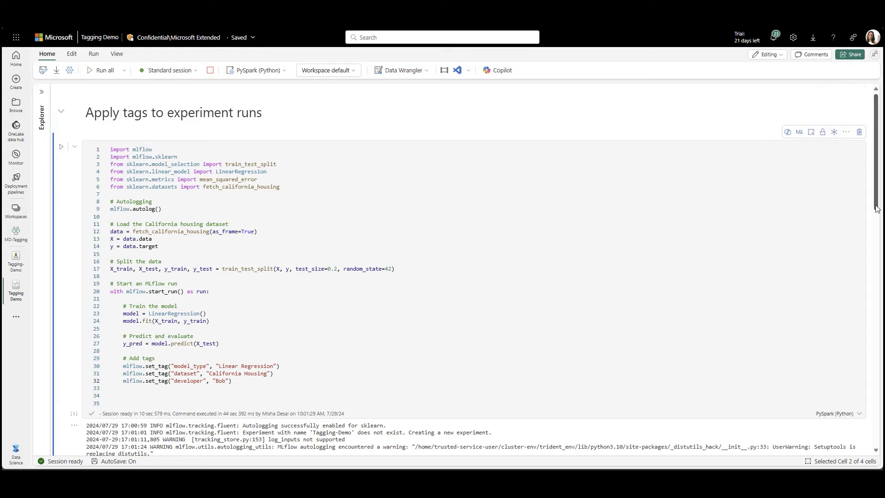
# - Open the witty_plane_1q398938 run's details and start editing its run tags
pyautogui.scroll(-5, 882, 284)
pyautogui.scroll(-1, 882, 284)
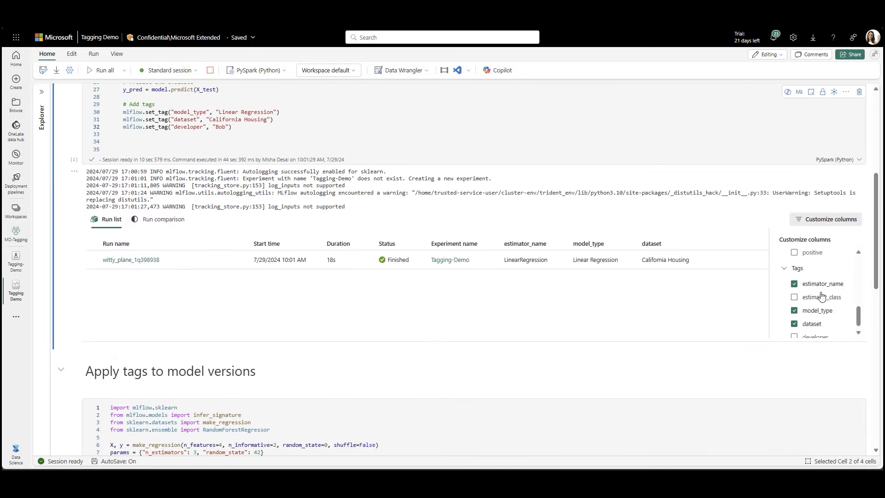
pyautogui.scroll(-1, 822, 297)
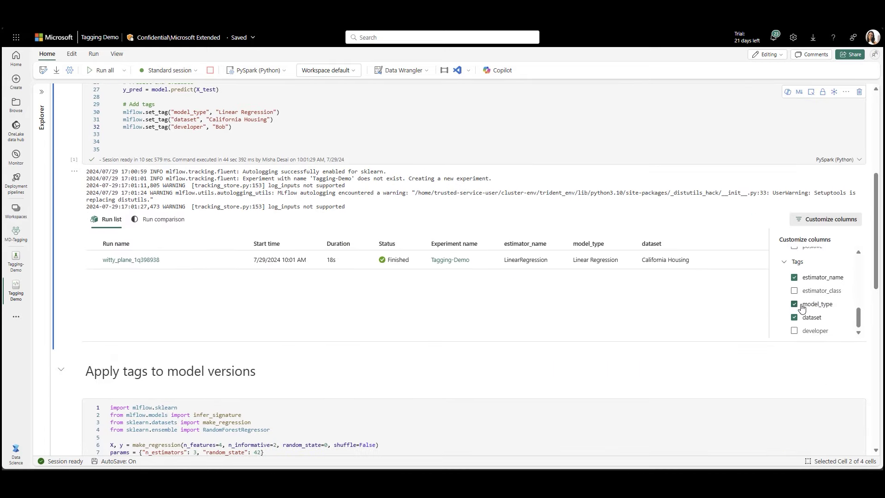
pyautogui.moveTo(13, 297)
pyautogui.click(115, 260)
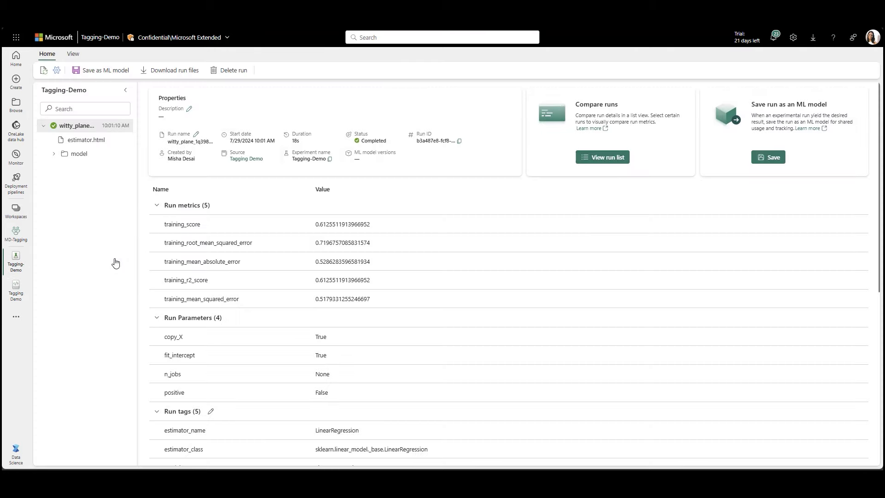
pyautogui.scroll(-3, 306, 302)
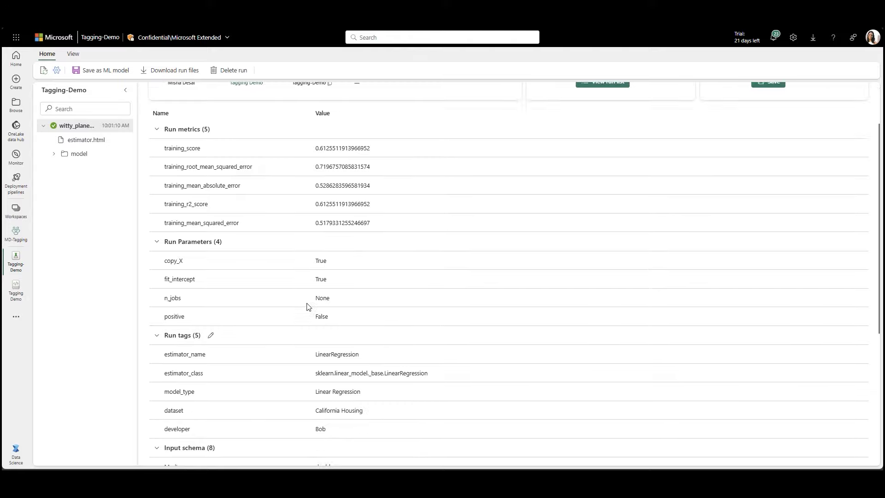
pyautogui.click(210, 273)
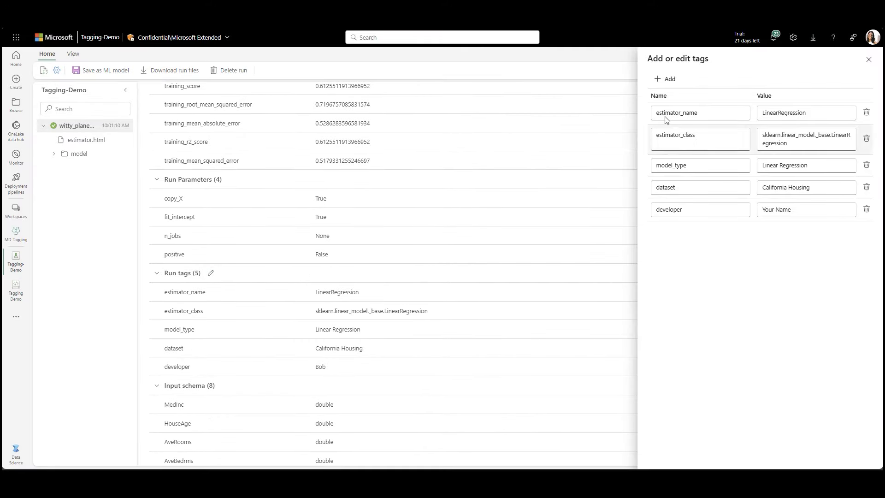
# - Add a dateChecked tag with value 7/29/2024 and save it
pyautogui.click(669, 79)
pyautogui.click(695, 229)
pyautogui.write('dateChecked')
pyautogui.click(824, 234)
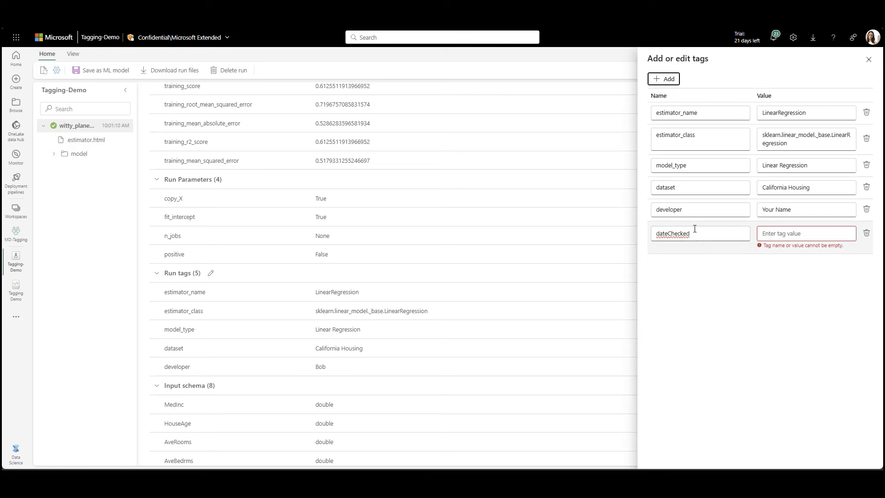
pyautogui.write('"7/29/2024')
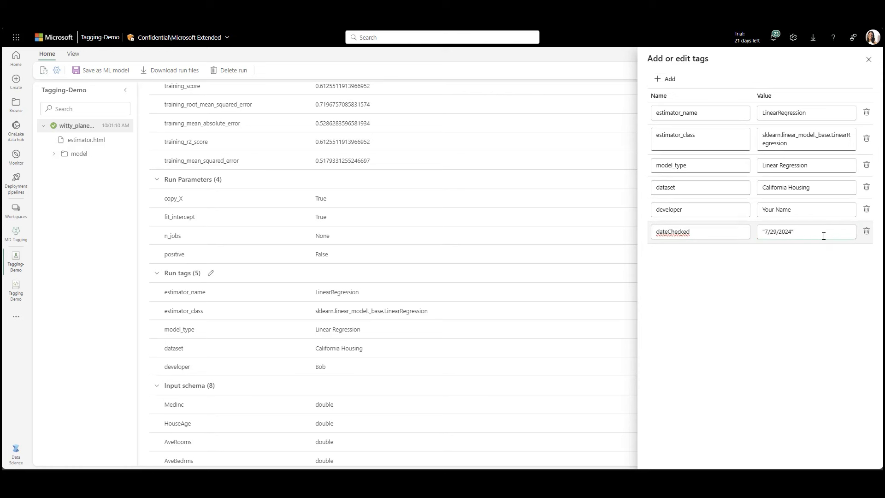
pyautogui.click(808, 300)
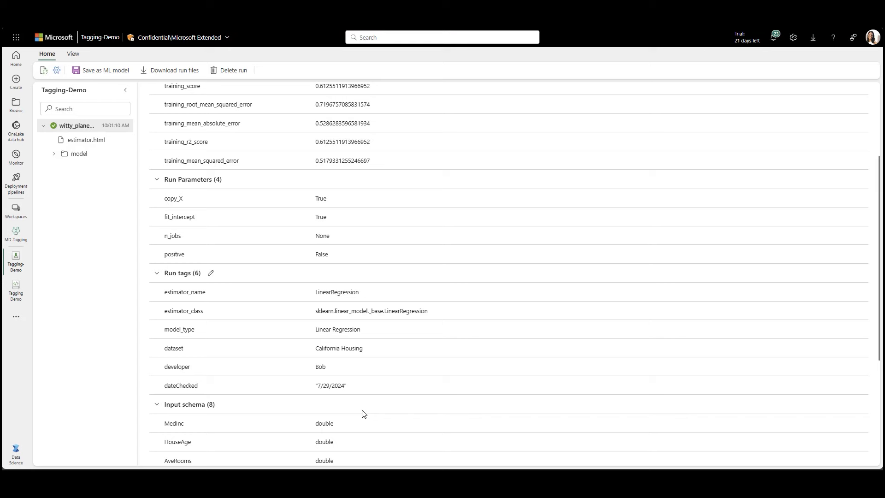
pyautogui.click(73, 54)
# - Review the run list and its filters, then select the model registration code line
pyautogui.click(112, 72)
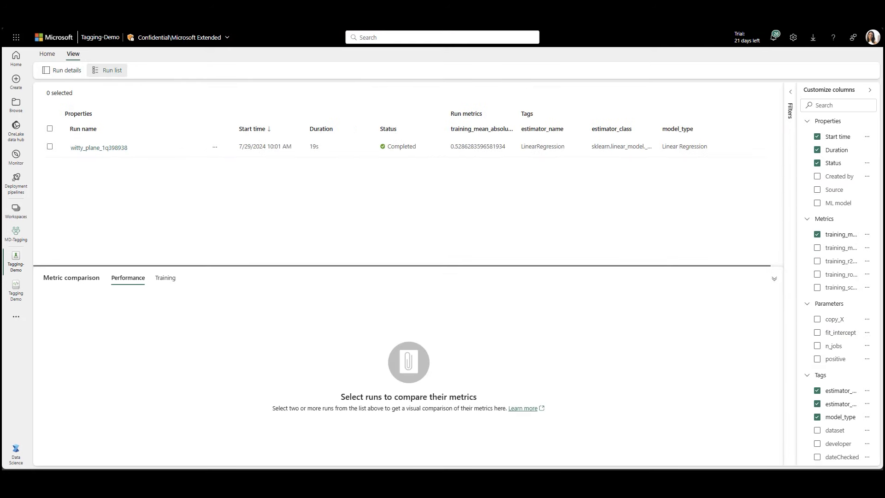
pyautogui.click(791, 92)
pyautogui.scroll(-3, 765, 405)
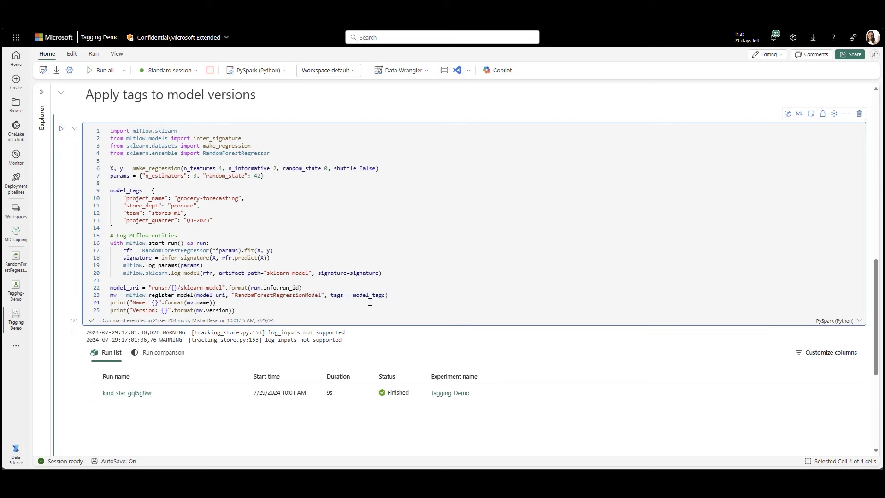
pyautogui.moveTo(394, 296); pyautogui.dragTo(110, 295)
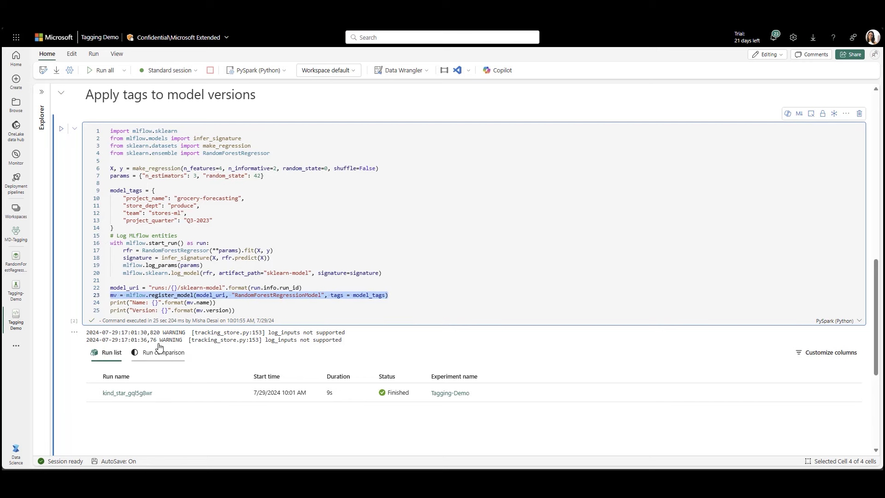
# - Add a fifth tag 'developer' with the developer's name to RandomForestRegressionModel Version 1
pyautogui.click(17, 272)
pyautogui.scroll(-10, 243, 302)
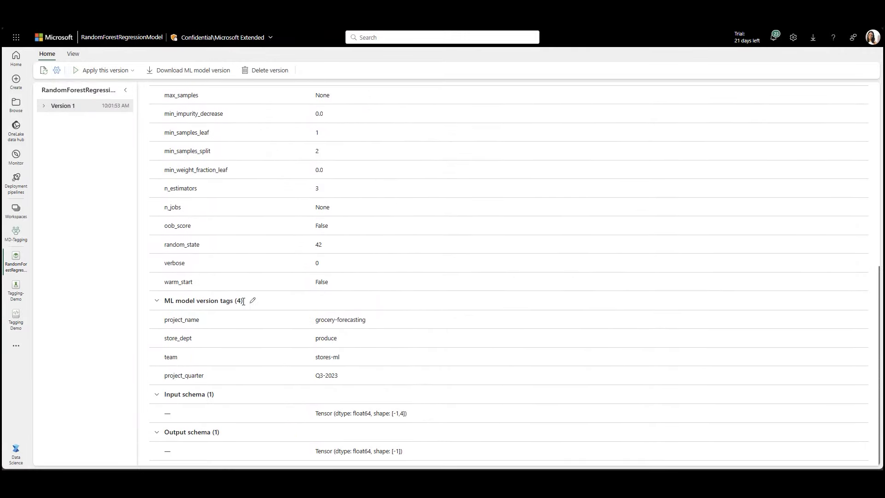
pyautogui.click(253, 301)
pyautogui.click(694, 201)
pyautogui.write('developer')
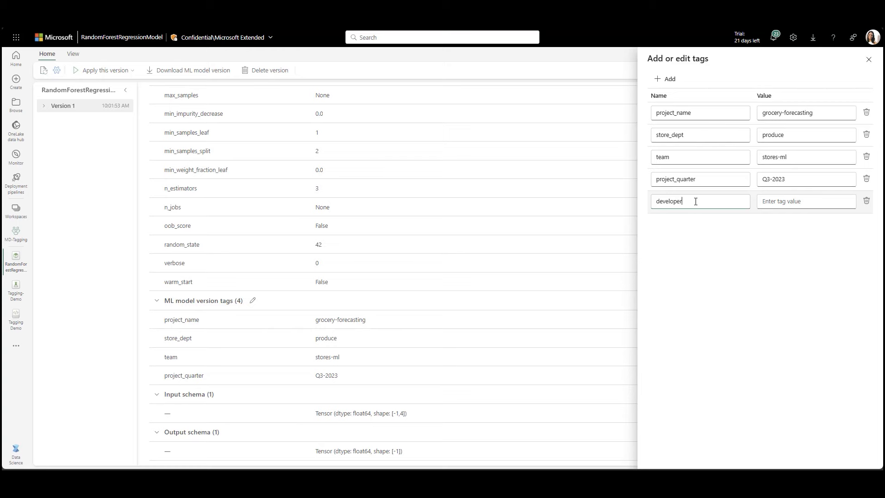
pyautogui.click(796, 201)
pyautogui.write('Bob')
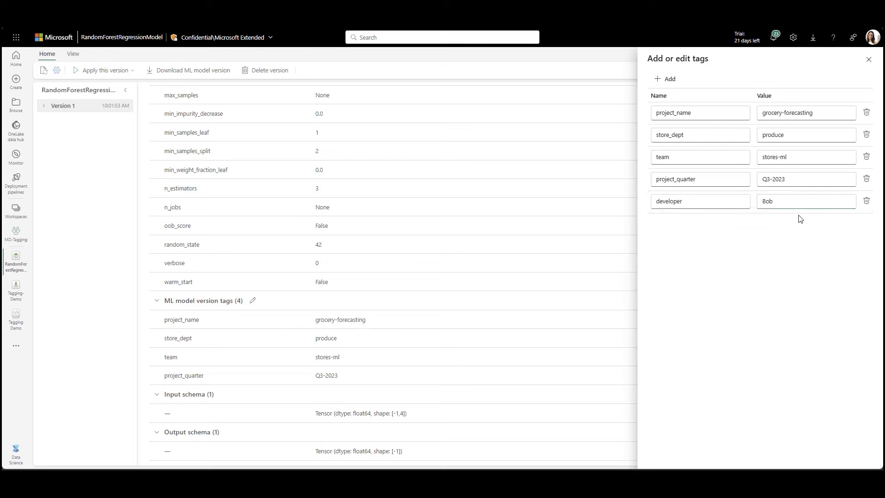
pyautogui.click(869, 60)
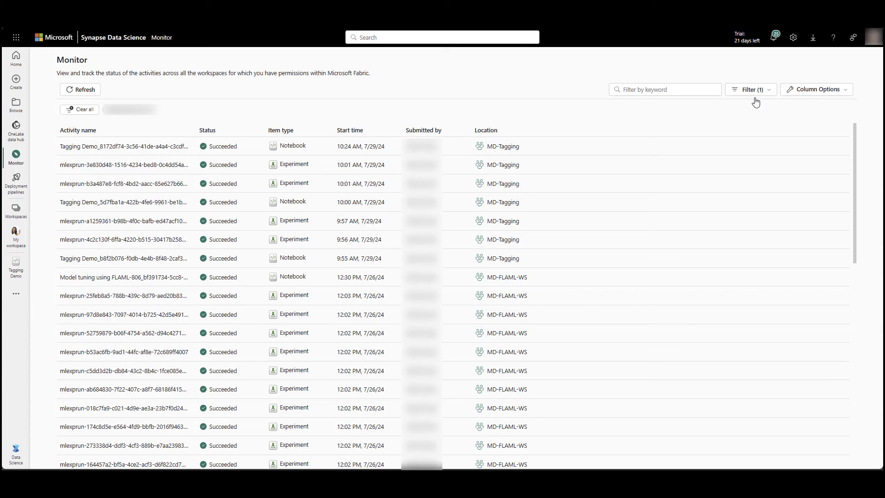
# - Filter the Monitor activities to the Notebook item type
pyautogui.click(759, 91)
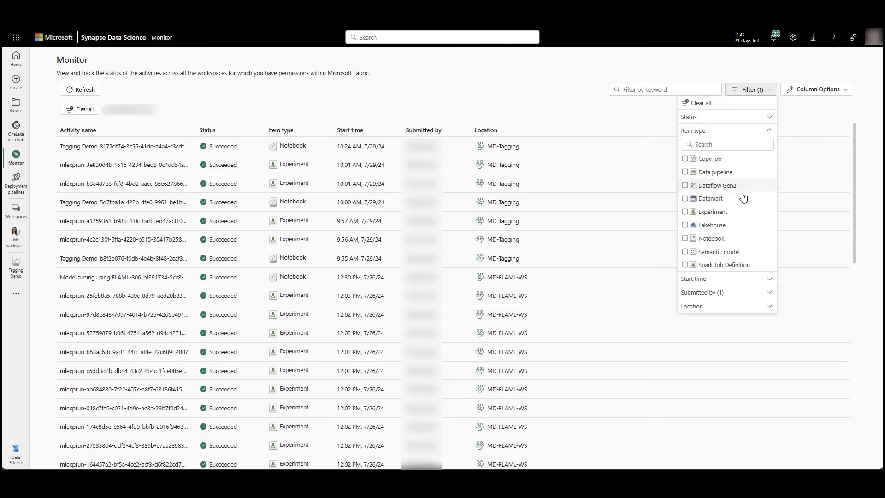
pyautogui.click(733, 238)
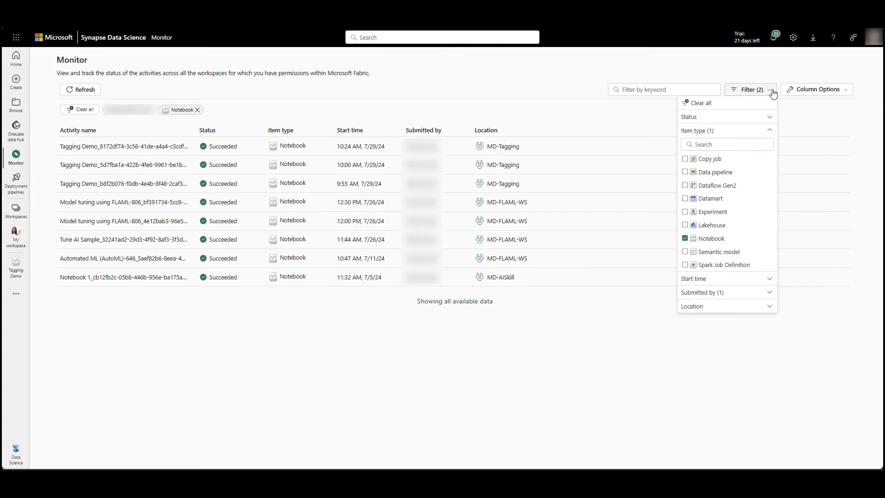
pyautogui.click(773, 91)
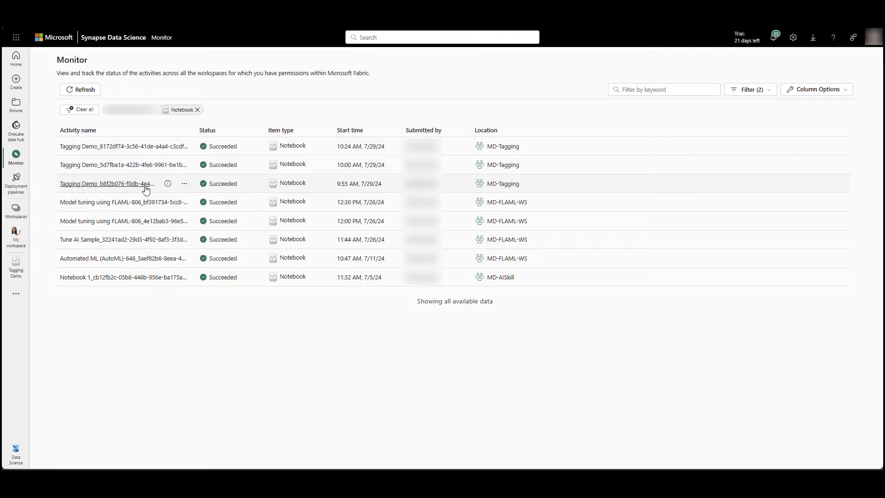
# - Open the happy_hat_tmh27l5s item snapshot from the 9:55 AM Tagging Demo run
pyautogui.click(146, 189)
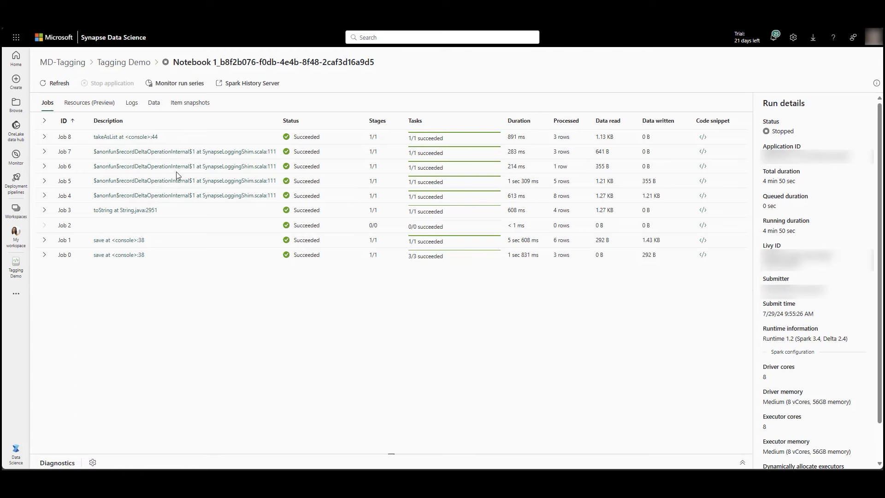
pyautogui.click(202, 104)
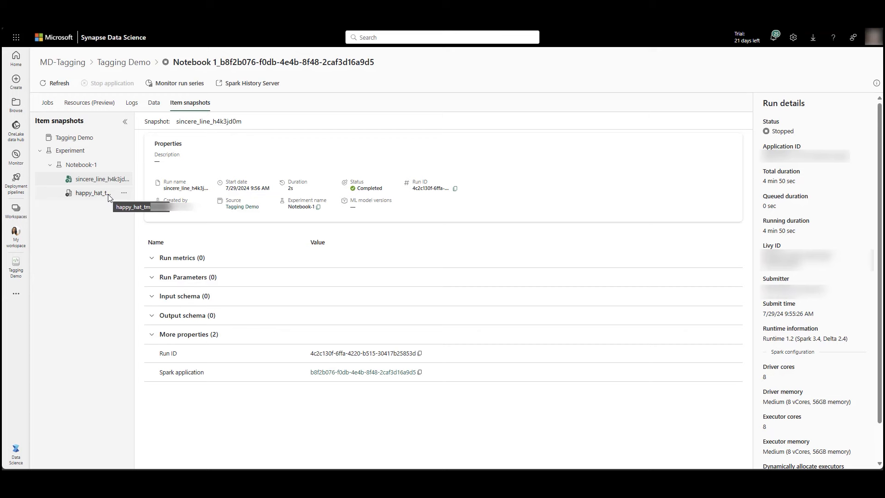
pyautogui.click(109, 196)
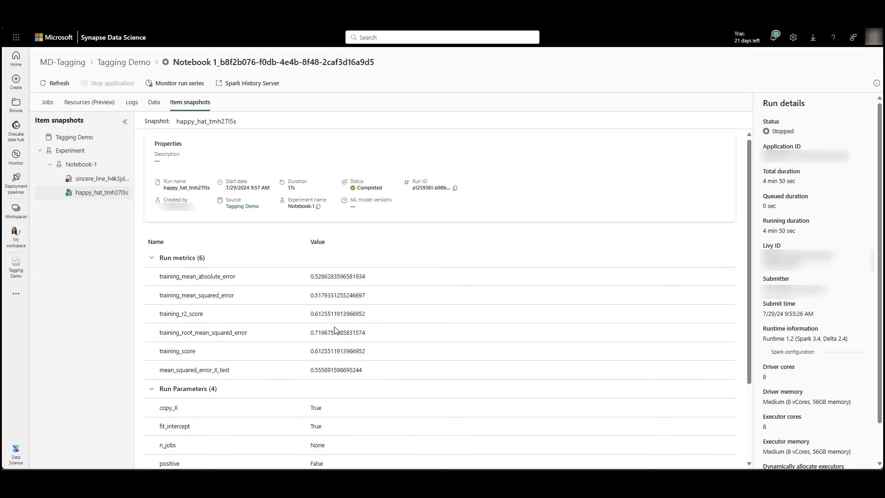
pyautogui.scroll(-5, 336, 328)
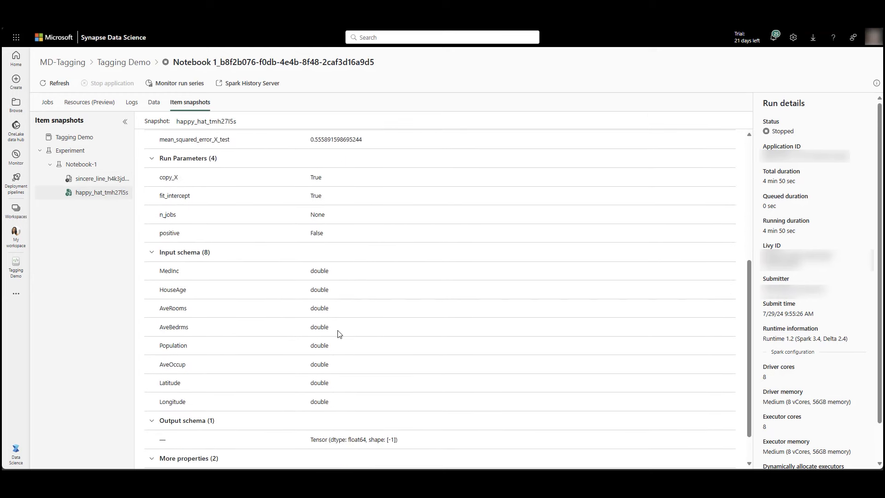
pyautogui.scroll(5, 340, 333)
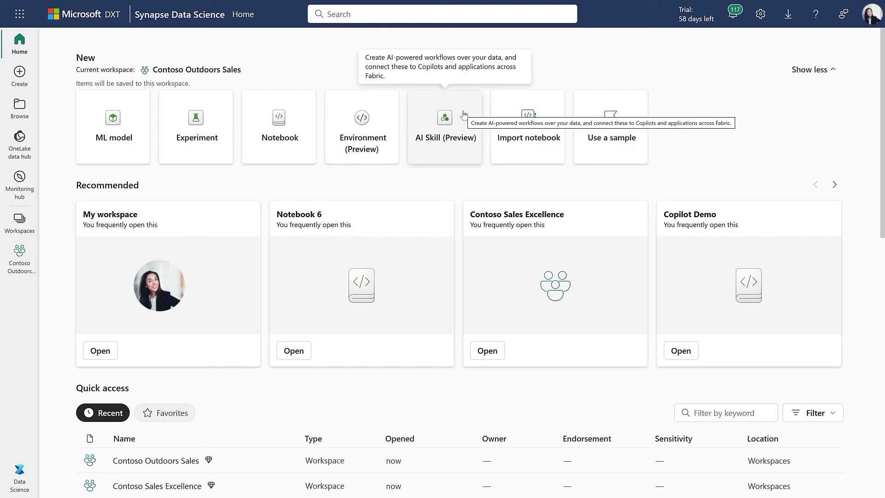
# - Create a new AI skill named LoyaltyMemberSupportInsights
pyautogui.click(464, 114)
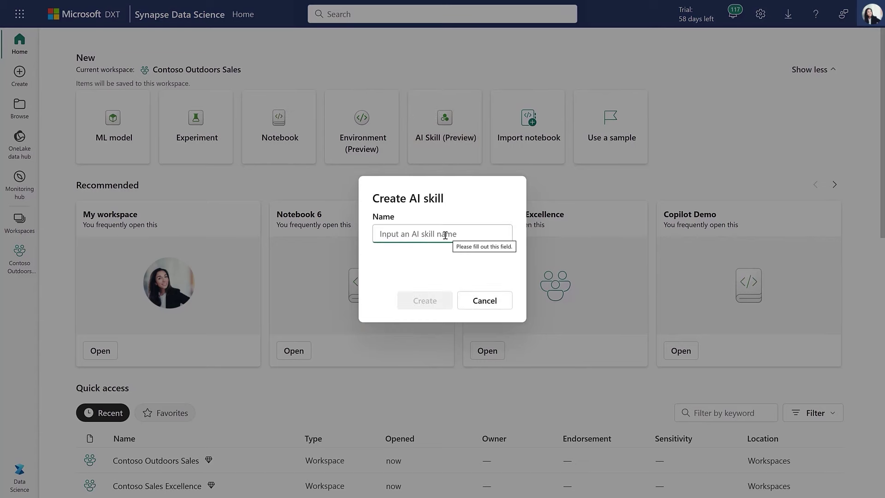
pyautogui.write('LoyaltyMemberSupportInsights')
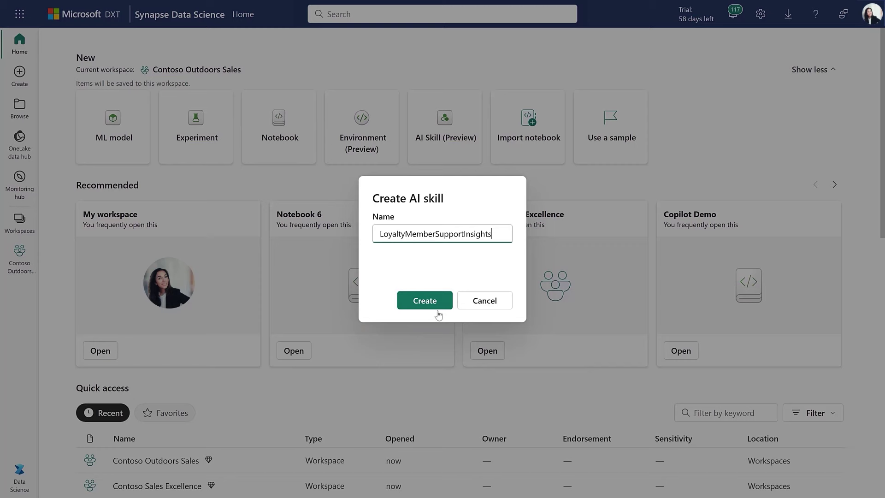
pyautogui.click(438, 312)
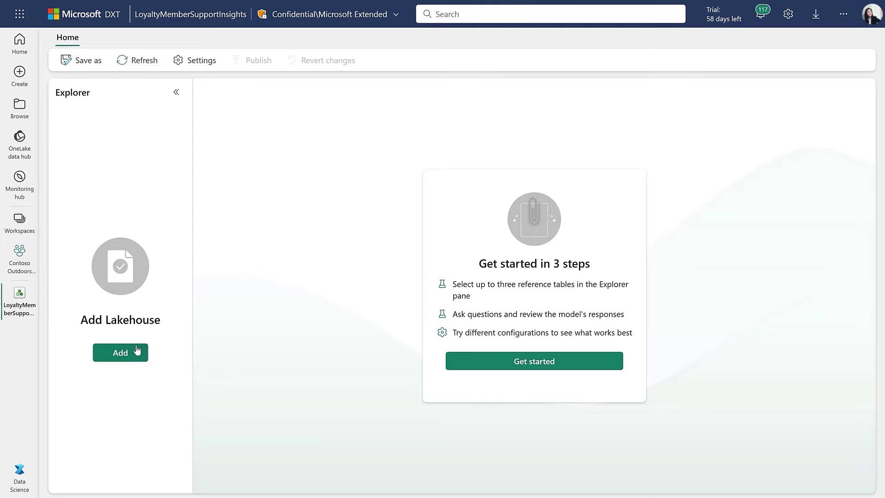
# - Connect the CustomerLoyaltyProgramData lakehouse and select the CustomerLoyalty and CustomerSupportCalls tables
pyautogui.click(137, 351)
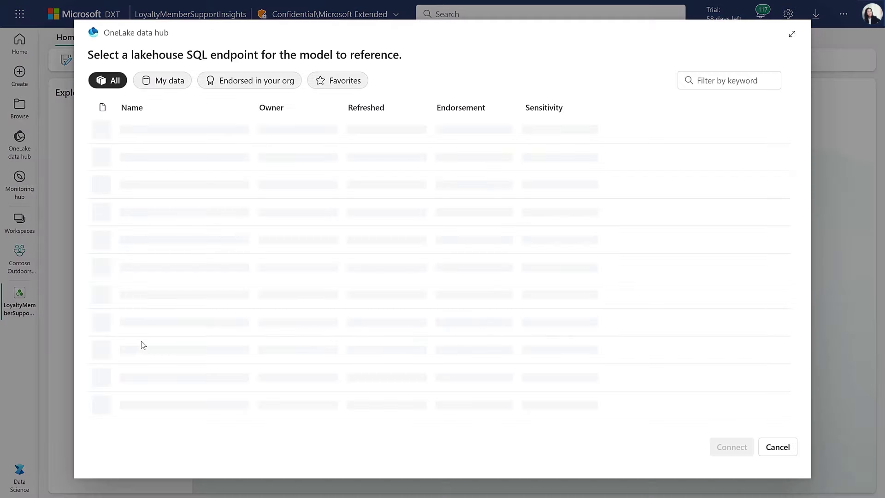
pyautogui.click(212, 134)
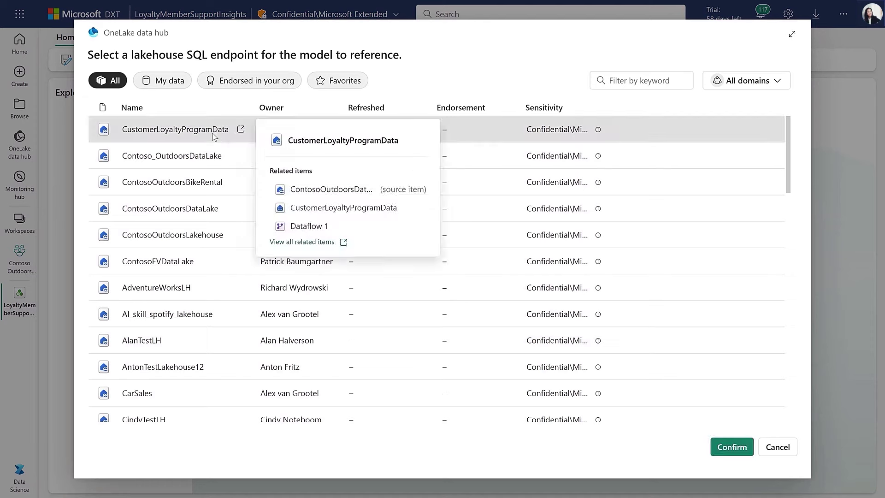
pyautogui.click(727, 452)
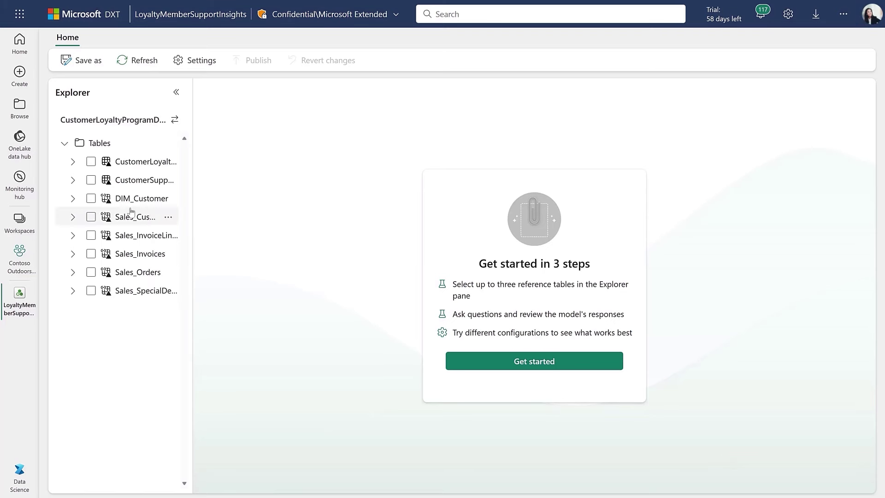
pyautogui.click(91, 161)
pyautogui.click(91, 180)
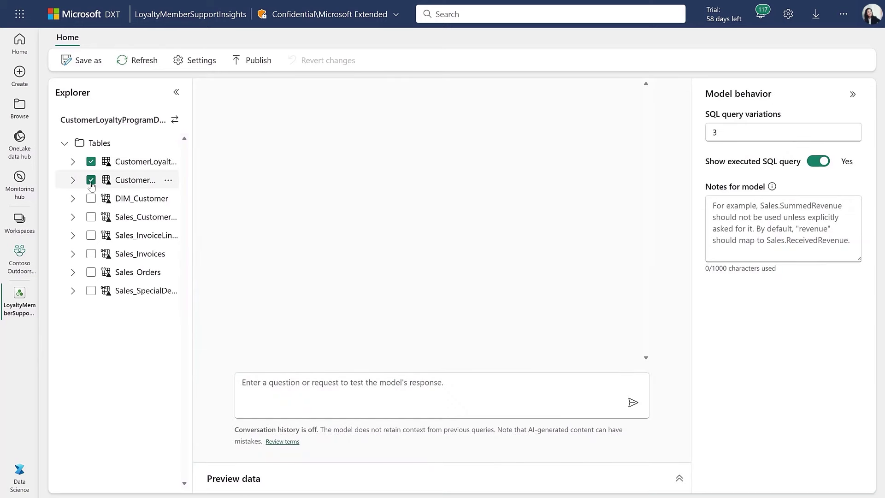
# - Test the skill with a pasted question about support calls by joining source
pyautogui.click(272, 379)
pyautogui.write('How many calls have we had from loyalty members by the source they joined from?')
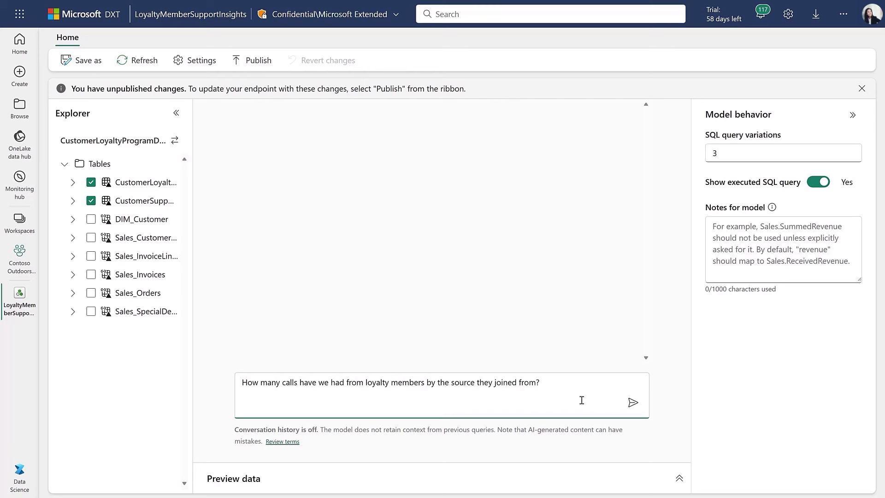
pyautogui.click(633, 405)
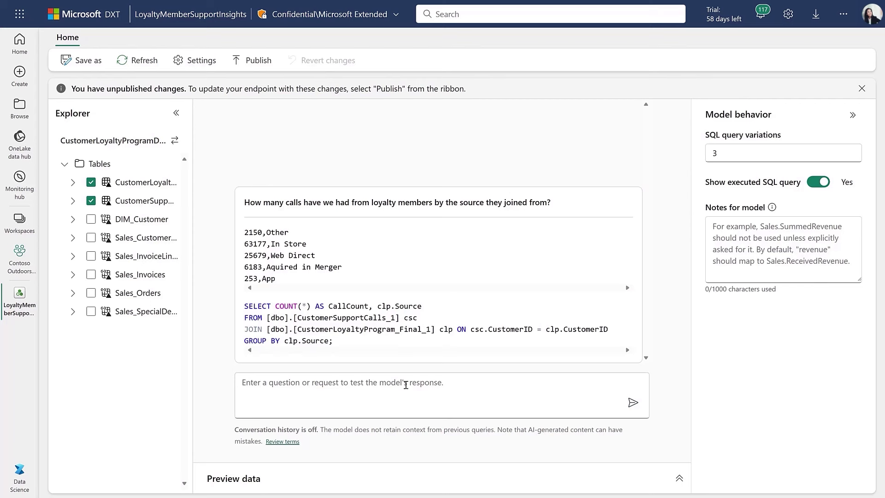
# - Ask who the most recent loyalty member to call support was, then add the member-details model note
pyautogui.click(307, 381)
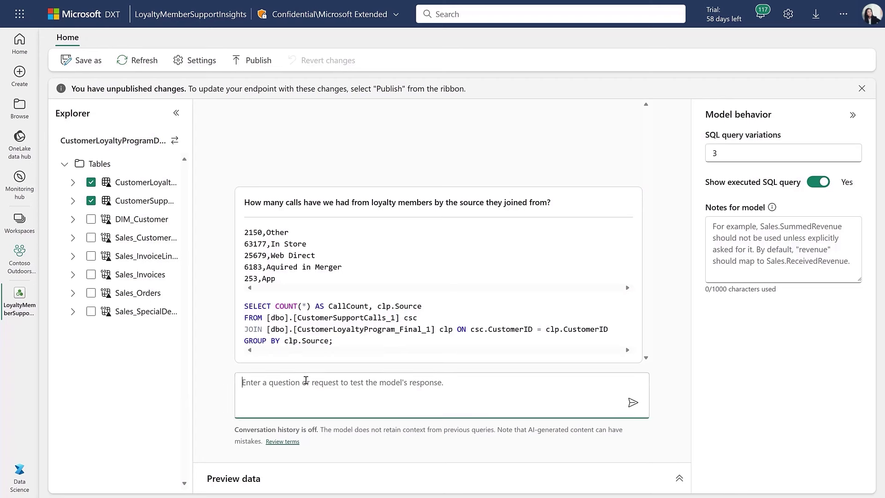
pyautogui.write('Who was the most recent loyalty me')
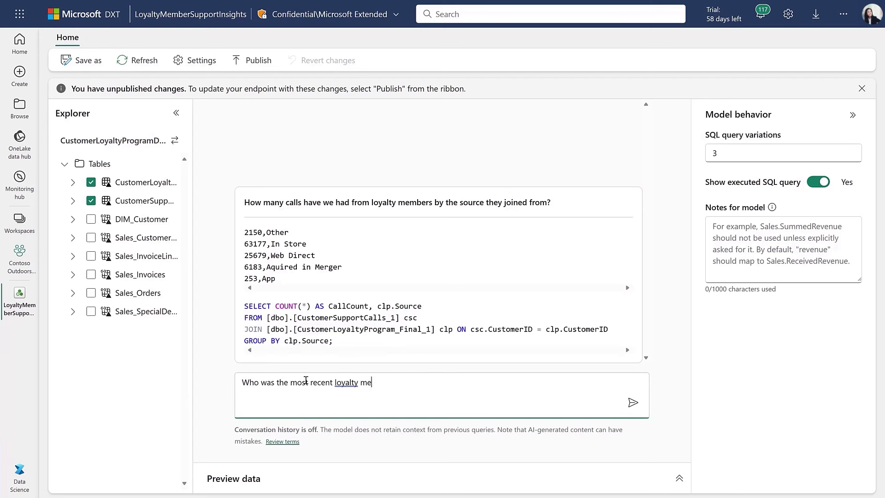
pyautogui.write('mber to make a support call?')
pyautogui.press('Return')
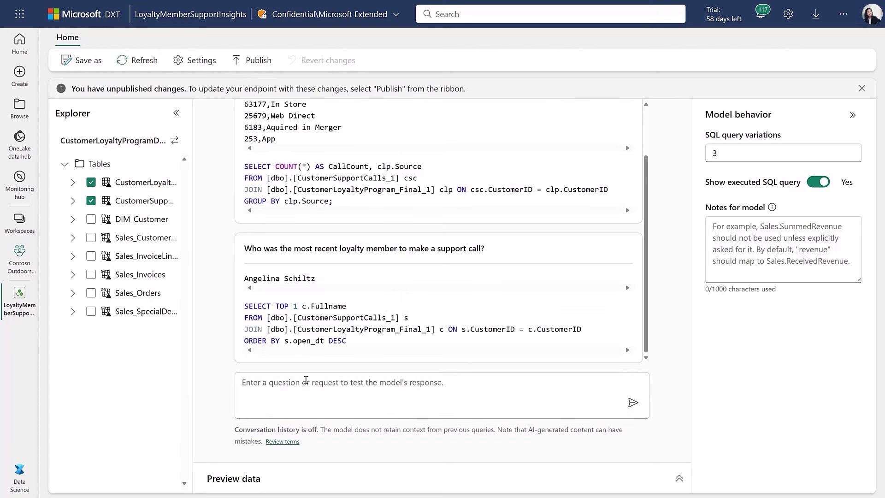
pyautogui.click(731, 228)
pyautogui.write('When responding with a loyalty member, please include their Full Name, Country, Loyalty ID, Loyalty Status, and the date they joined.')
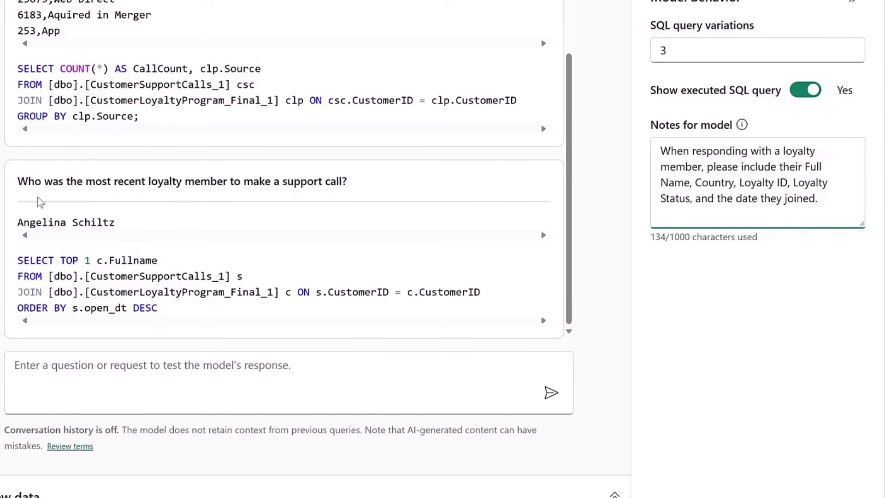
# - Resend the most-recent-caller question so the new model note applies
pyautogui.moveTo(17, 182); pyautogui.dragTo(373, 175)
pyautogui.hotkey('ctrl', 'c')
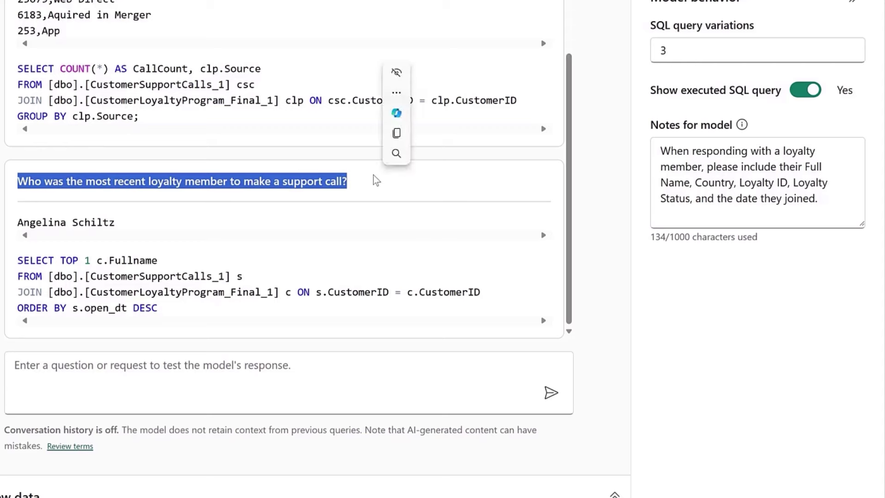
pyautogui.click(180, 366)
pyautogui.hotkey('ctrl', 'v')
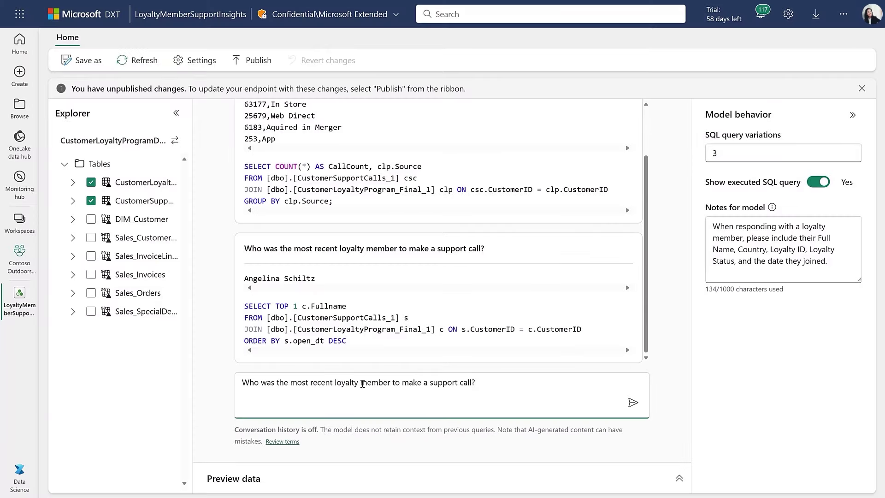
pyautogui.press('Return')
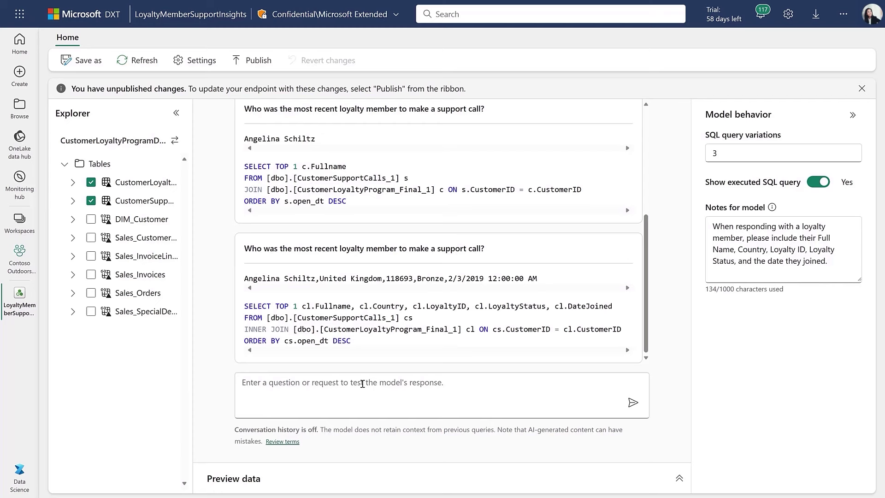
# - Ask follow-ups listing that member's support calls and their case count by source
pyautogui.moveTo(315, 278); pyautogui.dragTo(244, 279)
pyautogui.hotkey('ctrl', 'c')
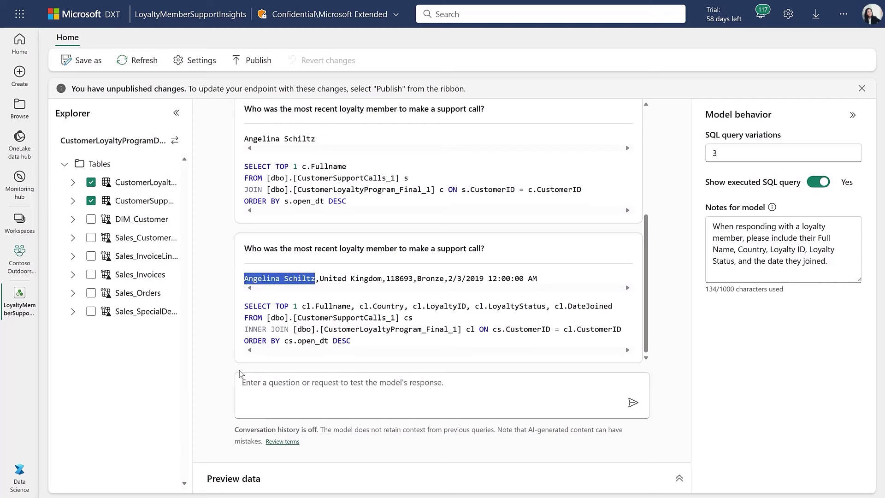
pyautogui.click(259, 382)
pyautogui.write('list the support calls for')
pyautogui.hotkey('ctrl', 'v')
pyautogui.press('Return')
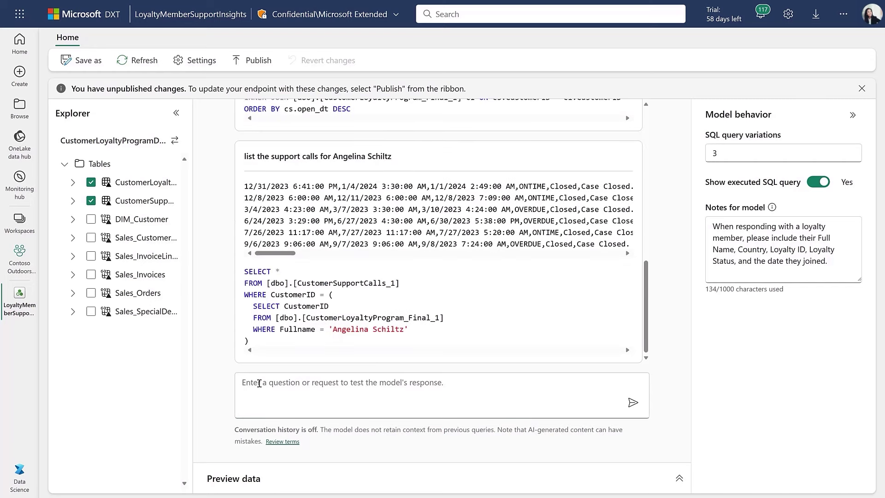
pyautogui.click(259, 383)
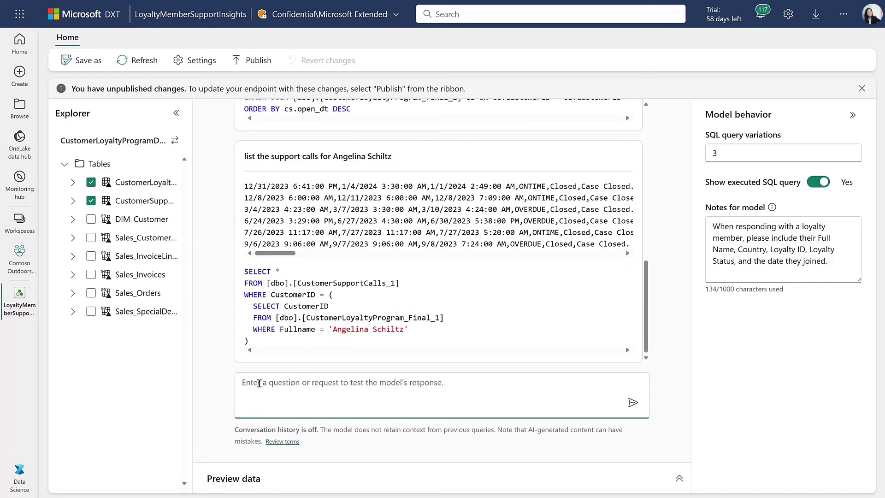
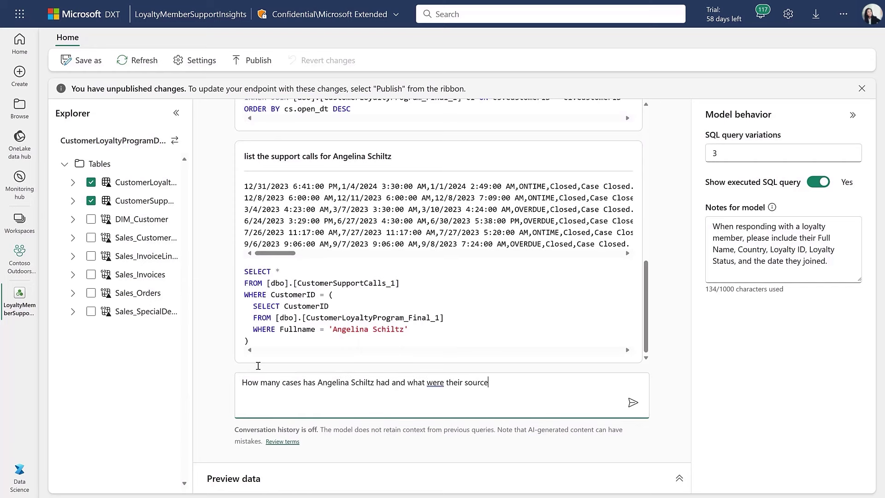
pyautogui.write('s?')
pyautogui.press('Return')
# - Ask 'List the top 10 loyalty members' and show the table's data preview
pyautogui.click(388, 386)
pyautogui.write('List the top 10 loyalty members')
pyautogui.press('Return')
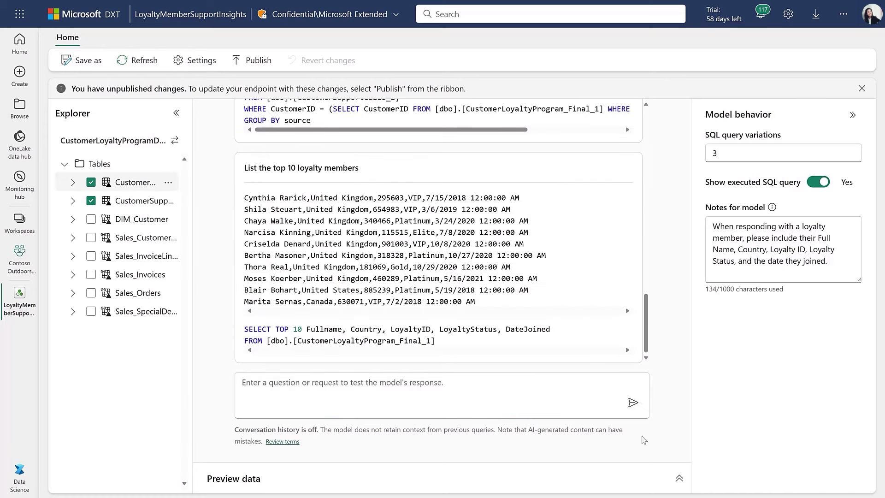
pyautogui.click(678, 481)
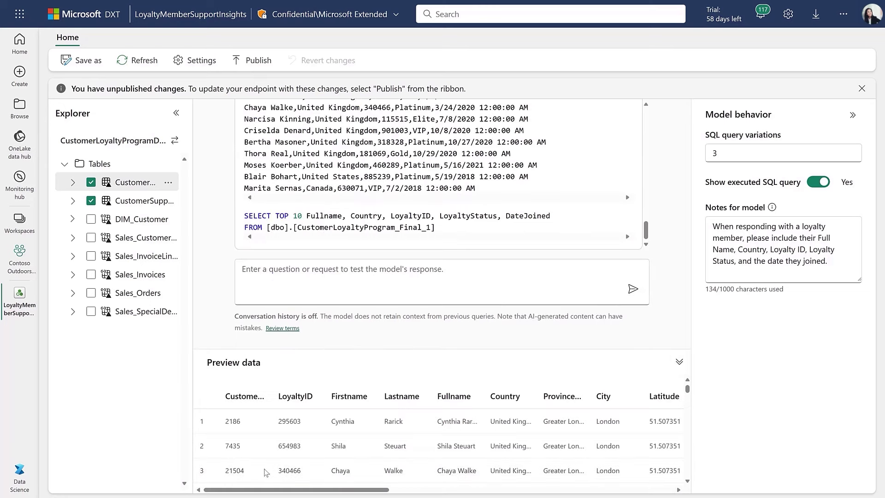
# - Add a model note to rank top members by lifetime spending
pyautogui.moveTo(288, 491); pyautogui.dragTo(635, 489)
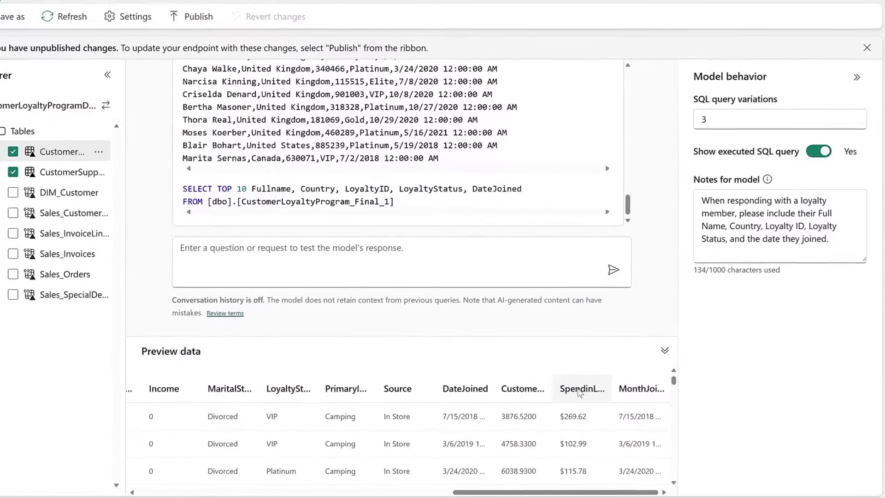
pyautogui.click(694, 206)
pyautogui.write('If someone asks for the top or best loyalty members use the spending in lifetime column to rank the members')
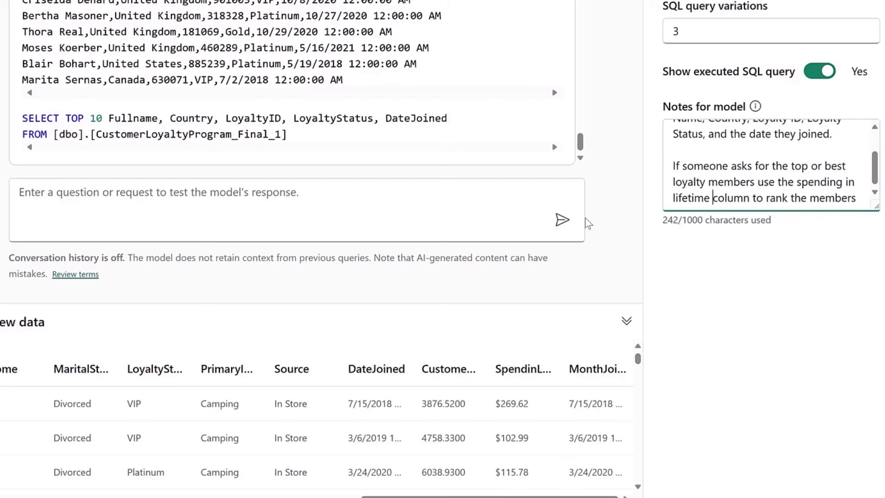
# - Resend 'List the top 10 loyalty members' to check the new ranking
pyautogui.click(464, 210)
pyautogui.write('List the top 10 loyalty members')
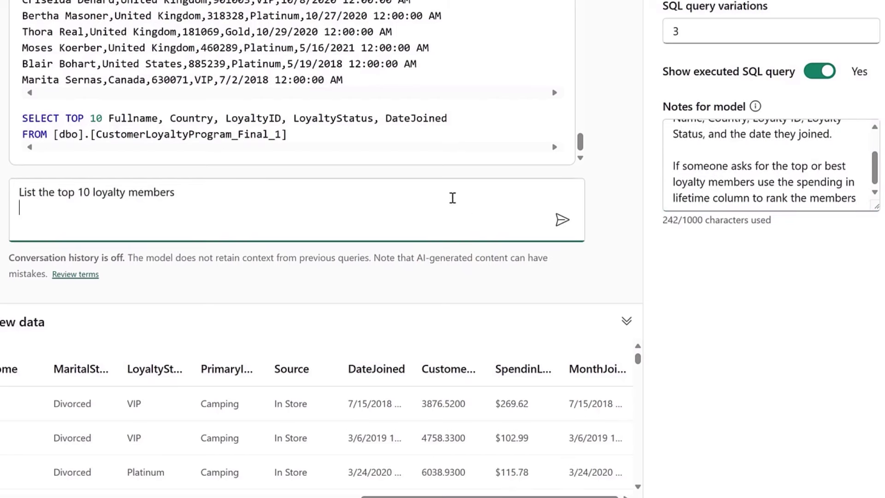
pyautogui.click(562, 222)
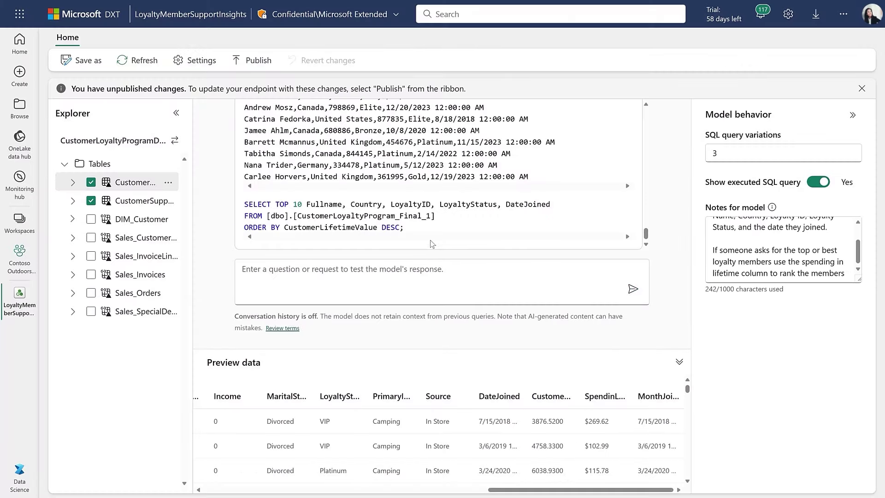
# - Publish the AI skill and view its publishing details
pyautogui.click(256, 61)
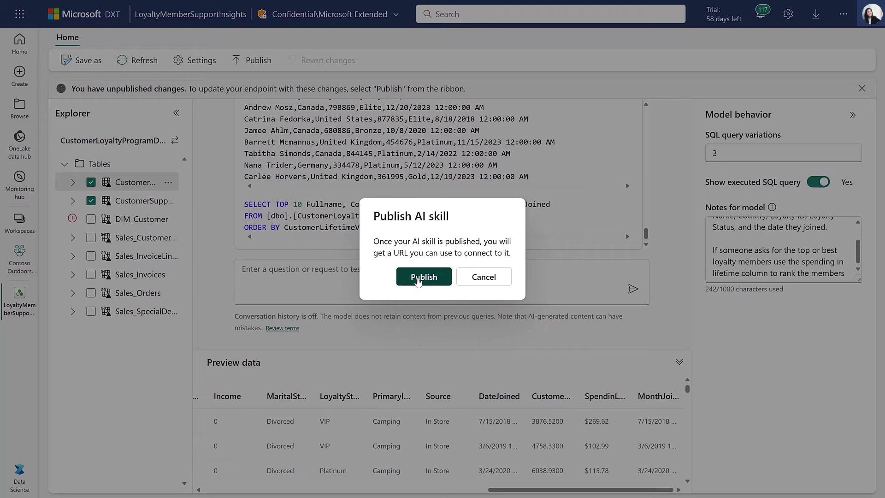
pyautogui.click(418, 282)
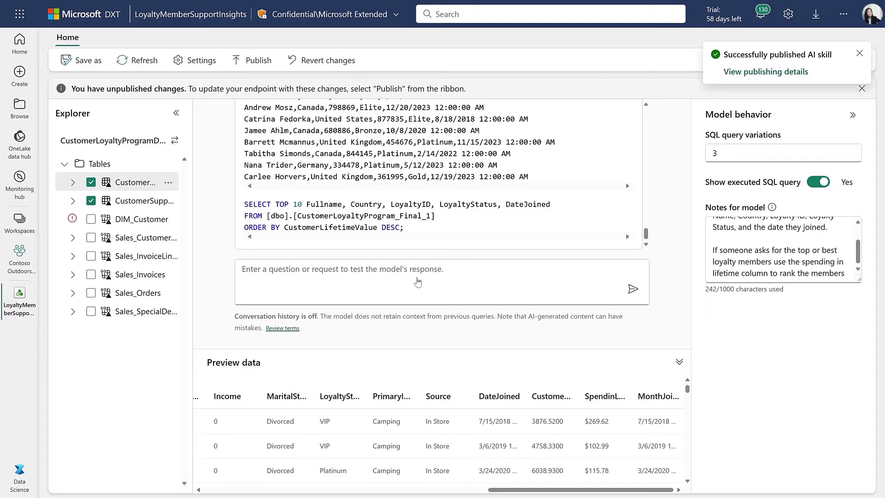
pyautogui.click(755, 68)
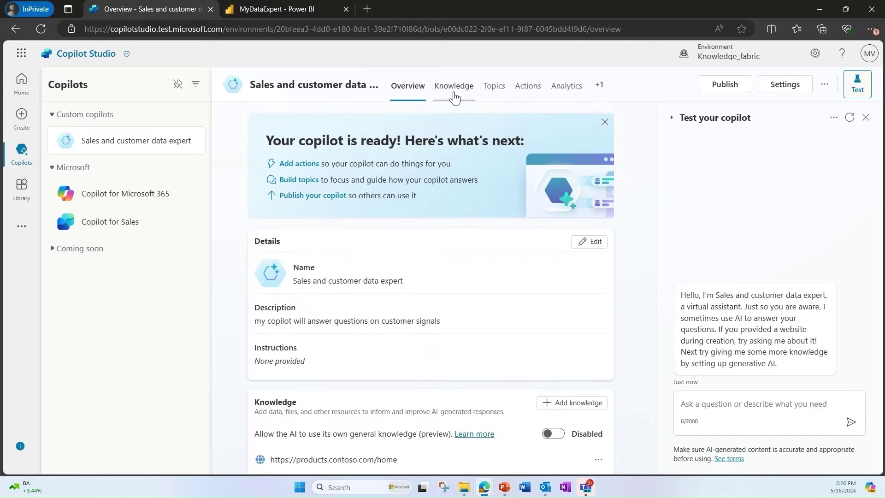
# - Add LoyaltyMemberSupportInsights as a Microsoft Fabric knowledge source using its published link
pyautogui.click(454, 94)
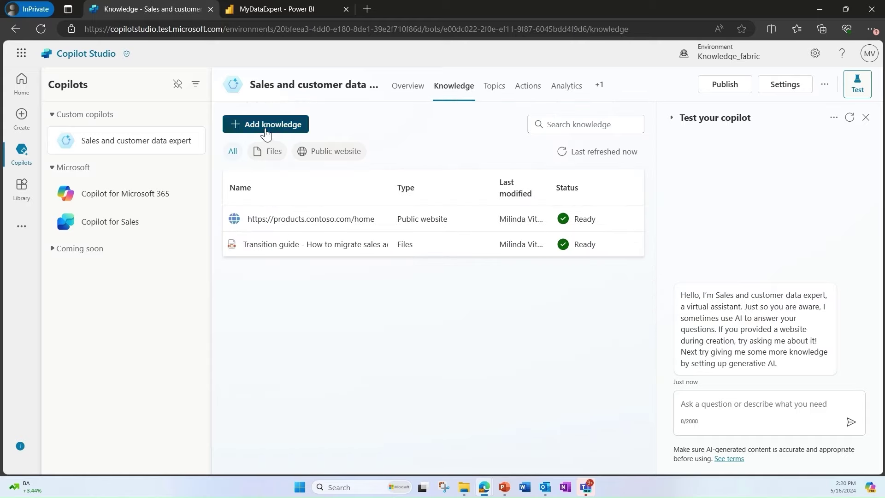
pyautogui.click(266, 124)
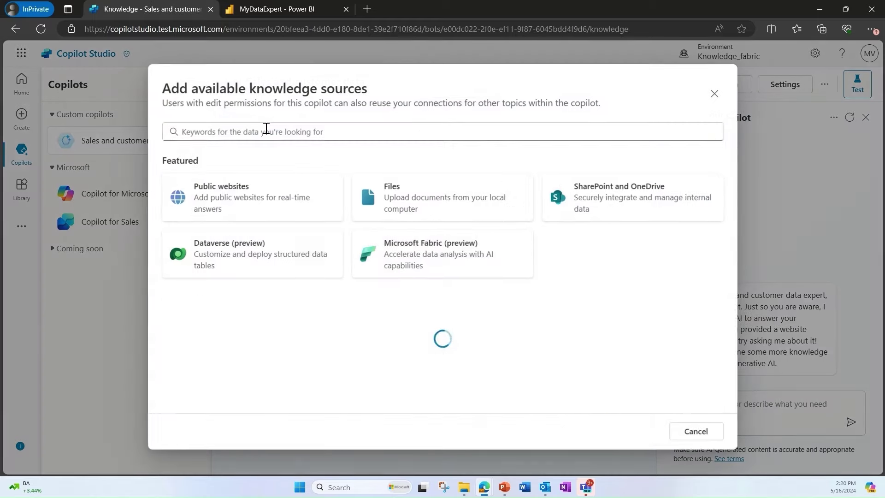
pyautogui.click(459, 269)
pyautogui.click(231, 152)
pyautogui.hotkey('ctrl', 'v')
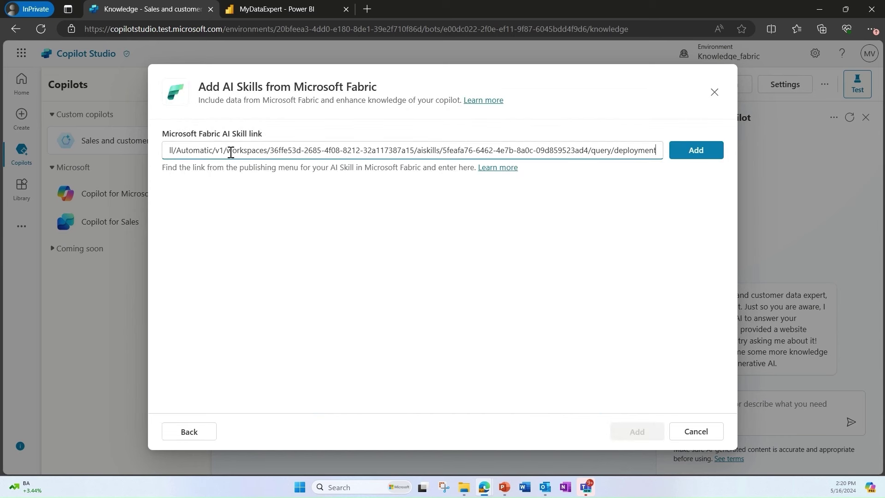
pyautogui.click(696, 150)
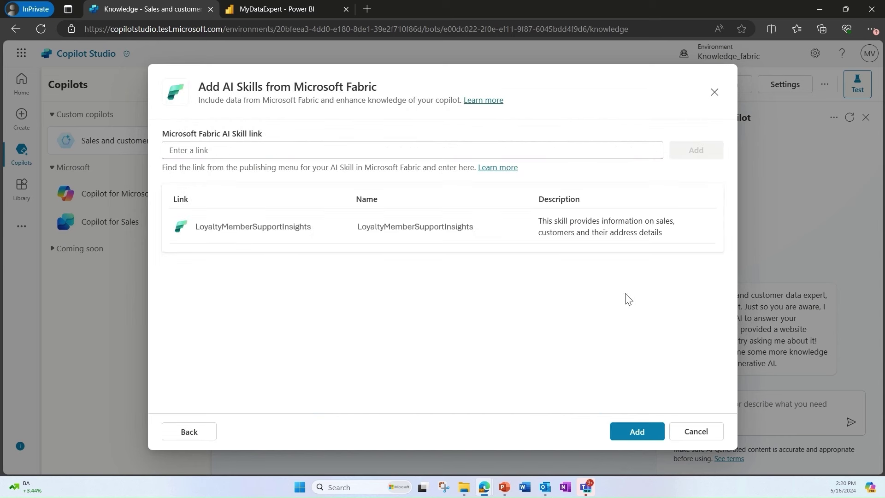
pyautogui.click(646, 435)
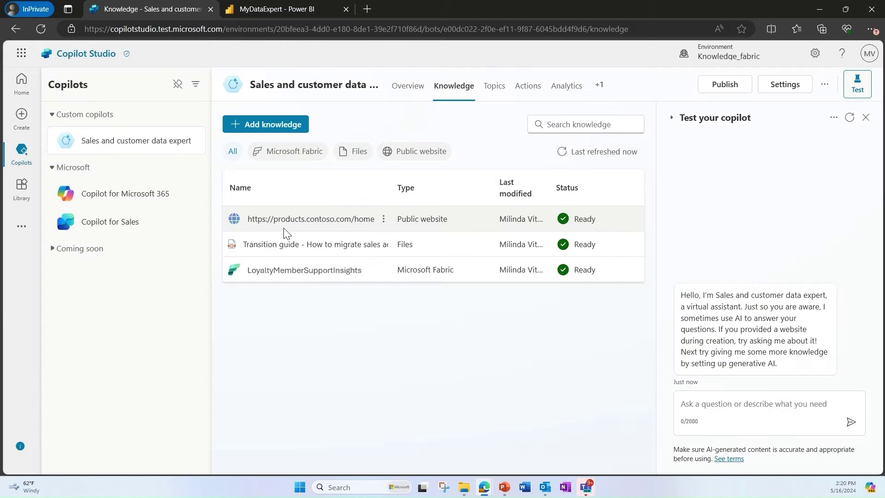